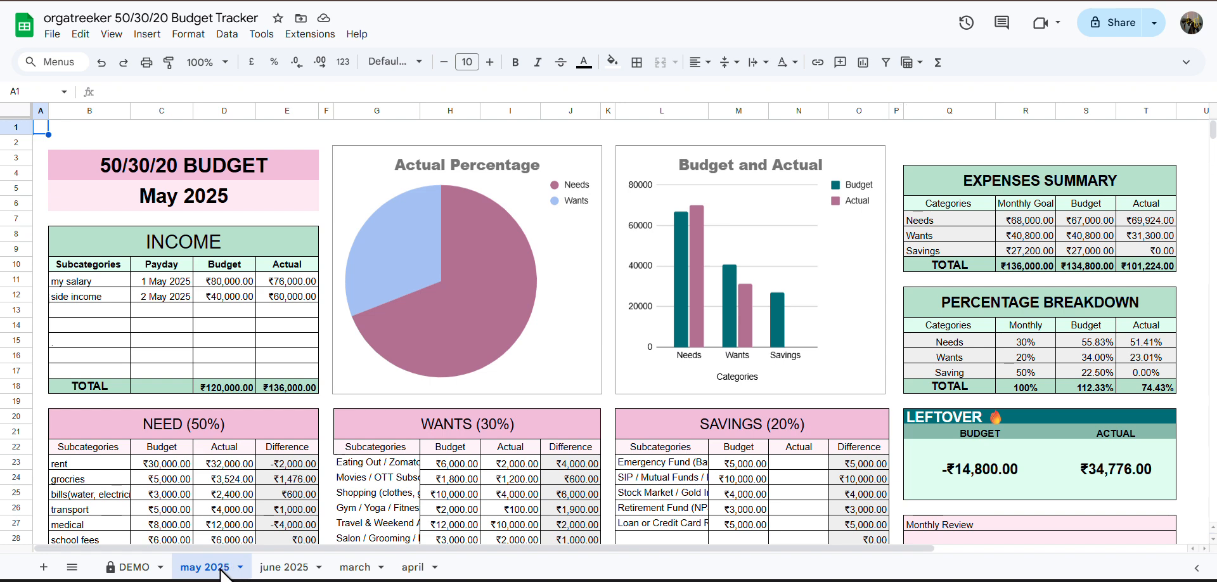
Step: Look through the march and april monthly budget sheets
click(418, 568)
click(233, 570)
double_click(420, 568)
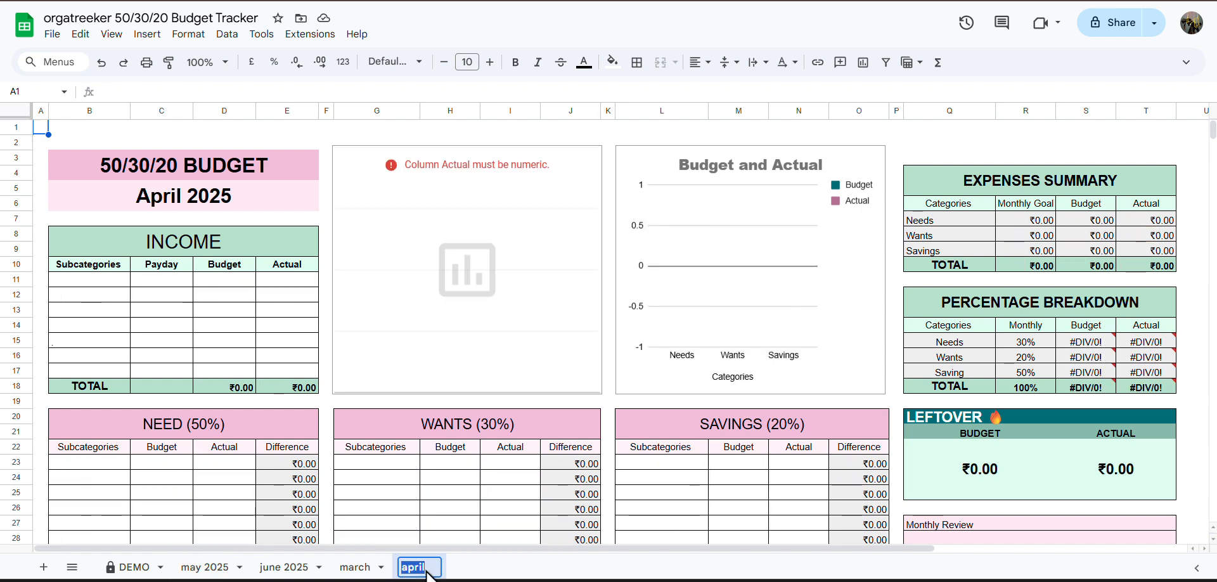
click(427, 568)
click(367, 573)
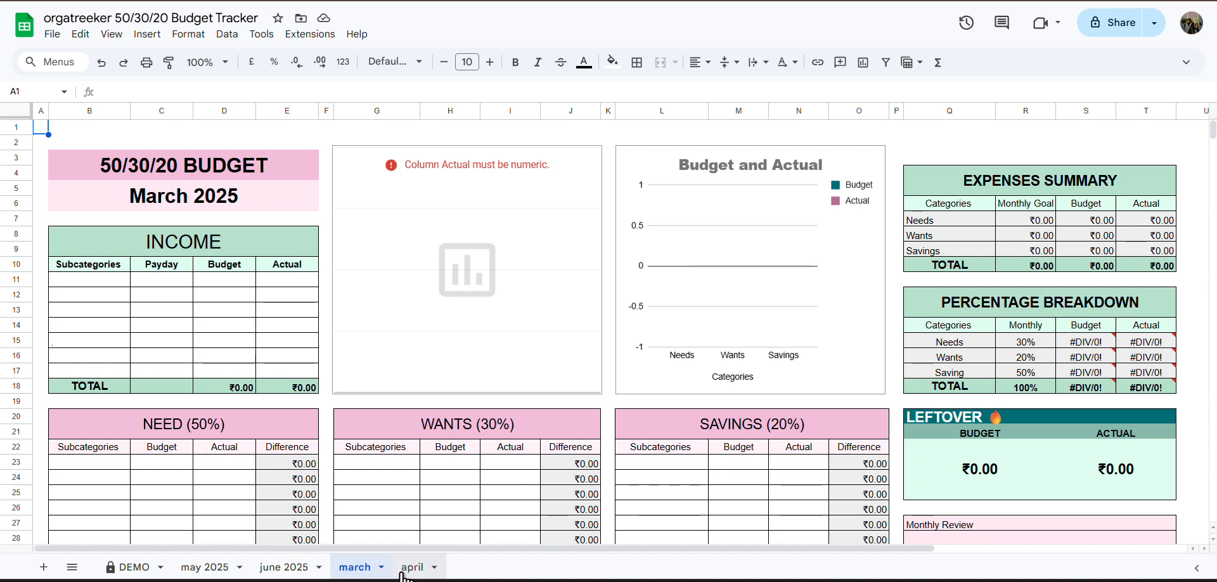
click(406, 569)
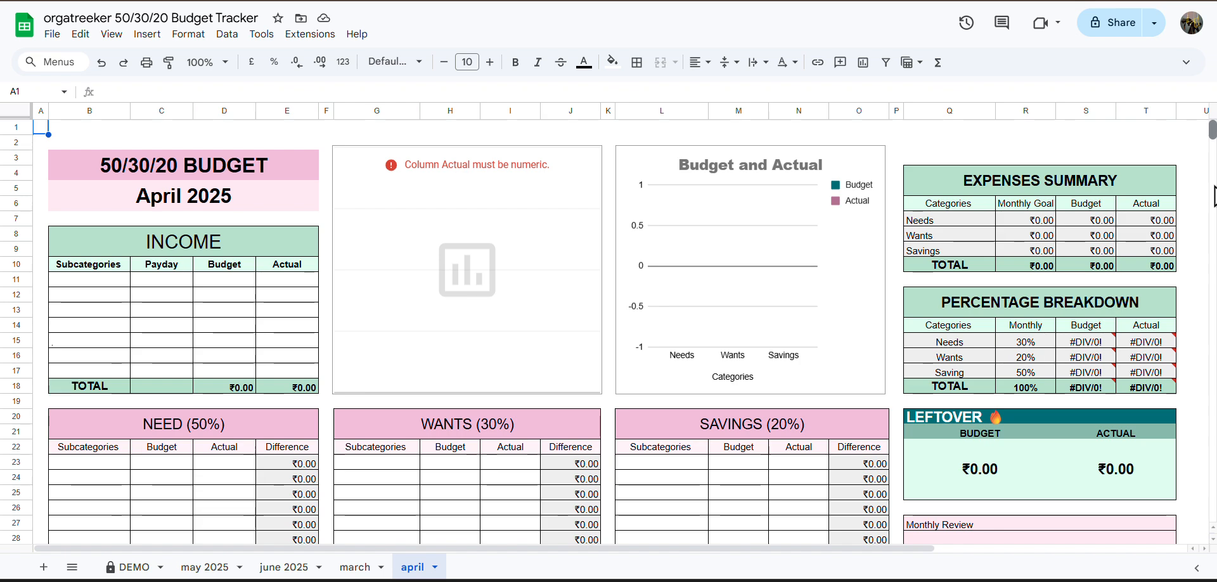
Step: Duplicate the april sheet and rename the copy june 2025
click(435, 568)
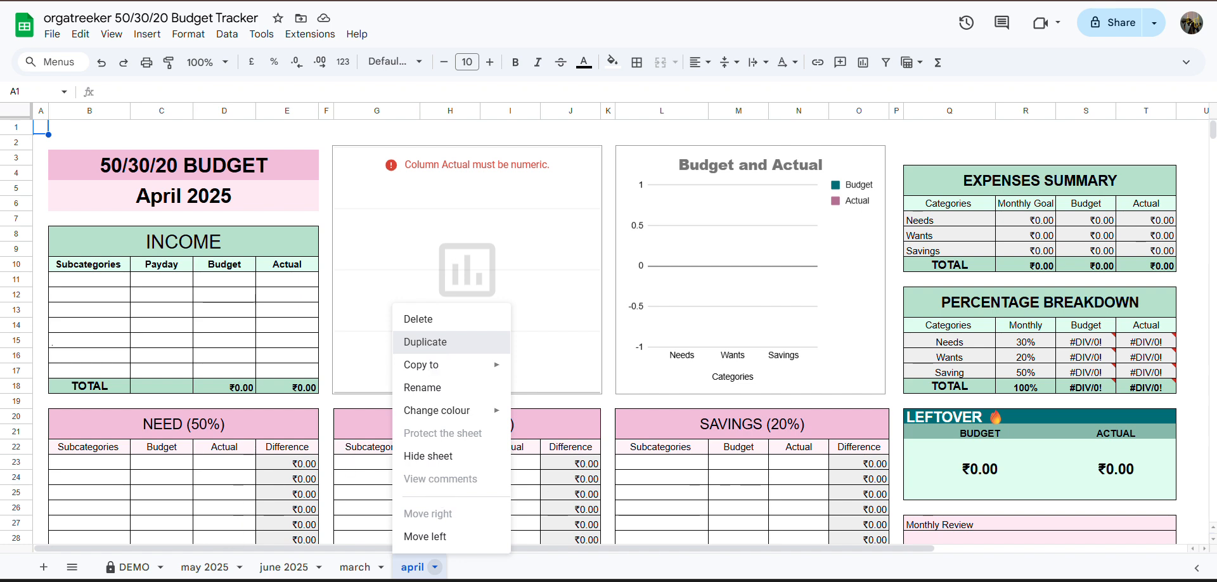
click(426, 342)
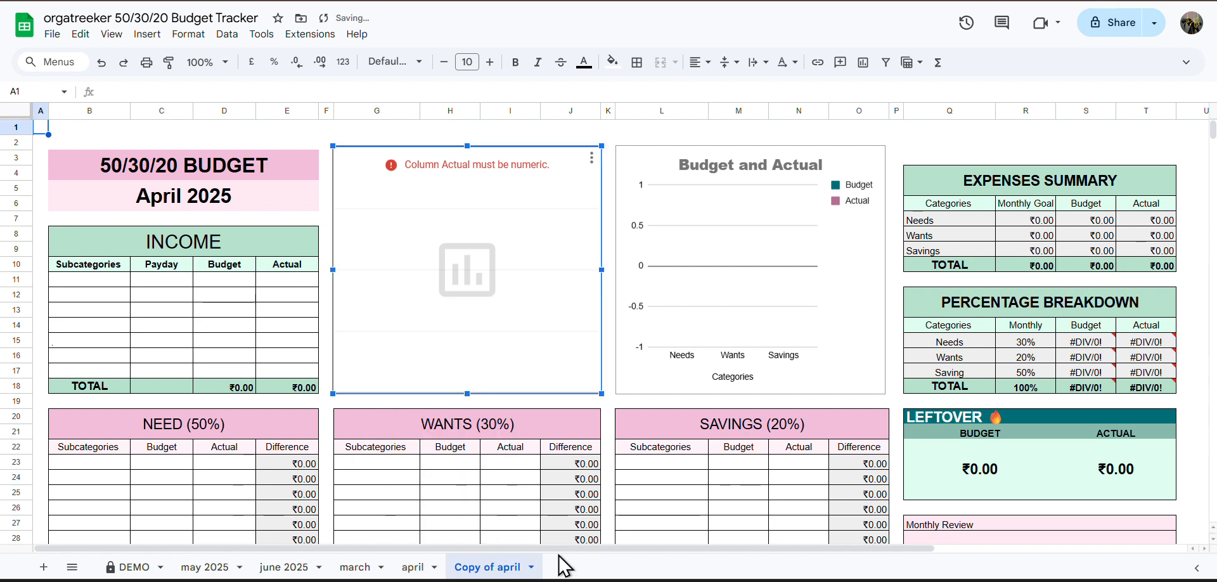
double_click(482, 569)
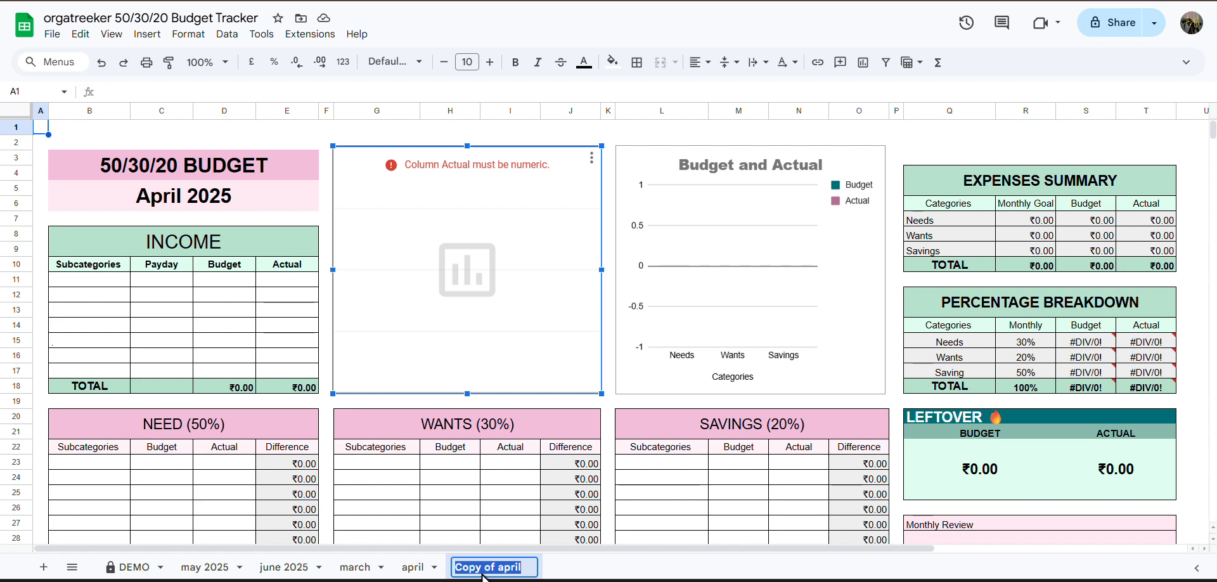
text(j)
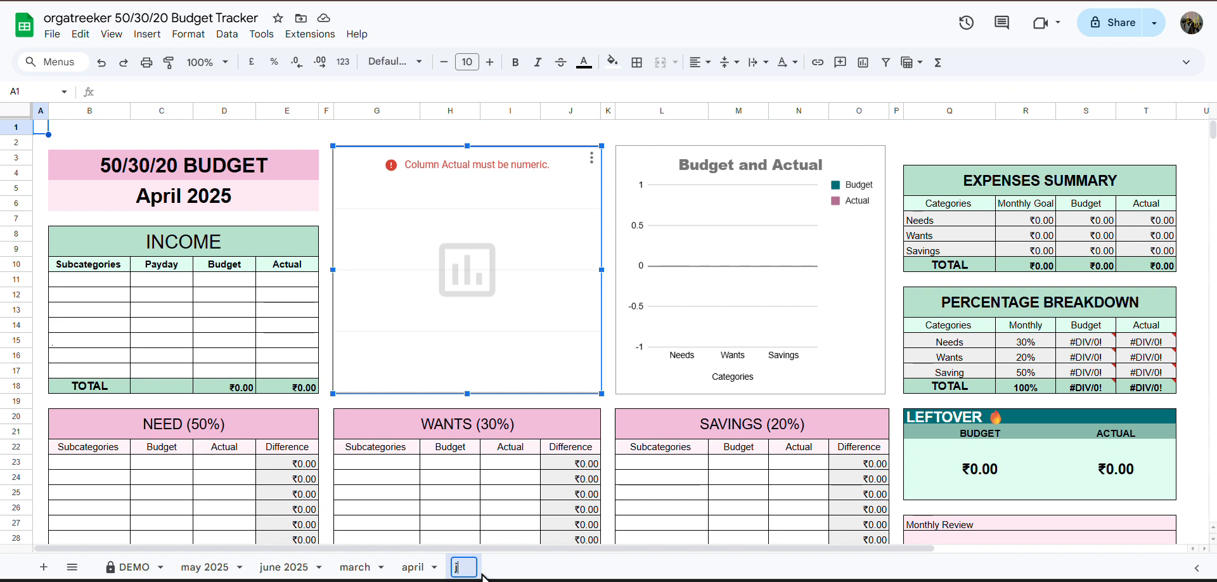
text(une 2025)
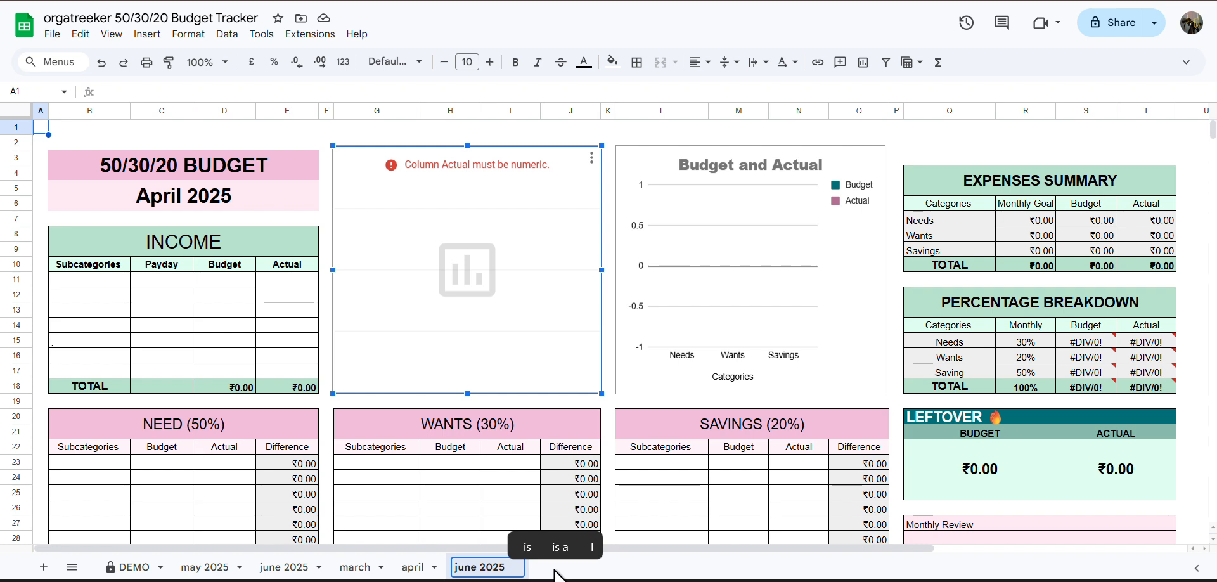
Step: Set the month heading under the 50/30/20 BUDGET title on the copied sheet to 1 June 2025
click(178, 208)
double_click(184, 201)
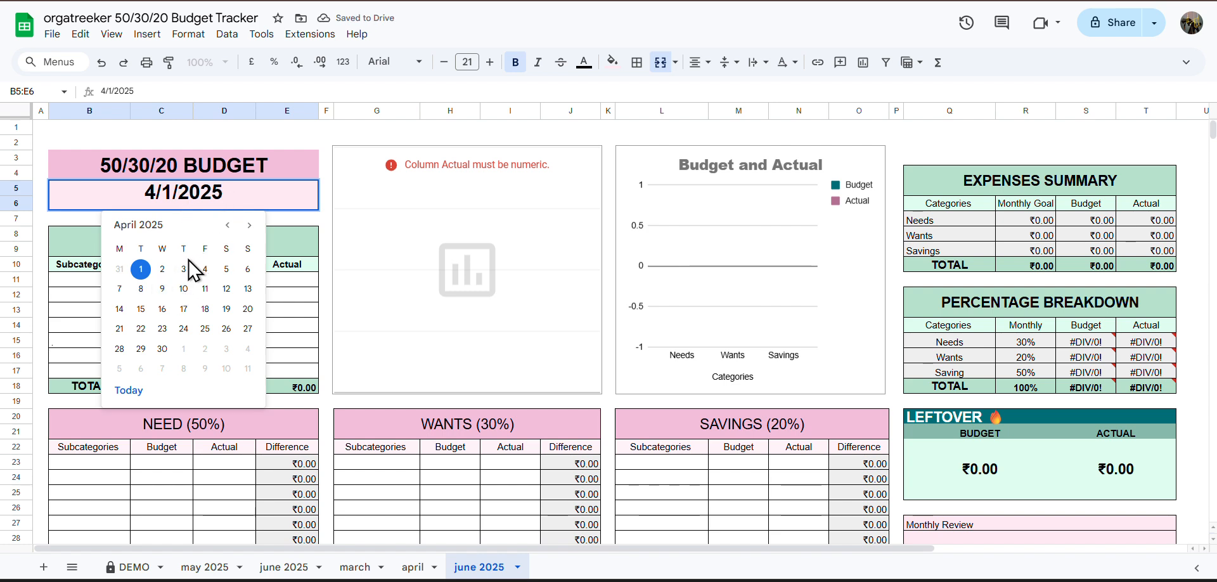
click(249, 226)
click(249, 226)
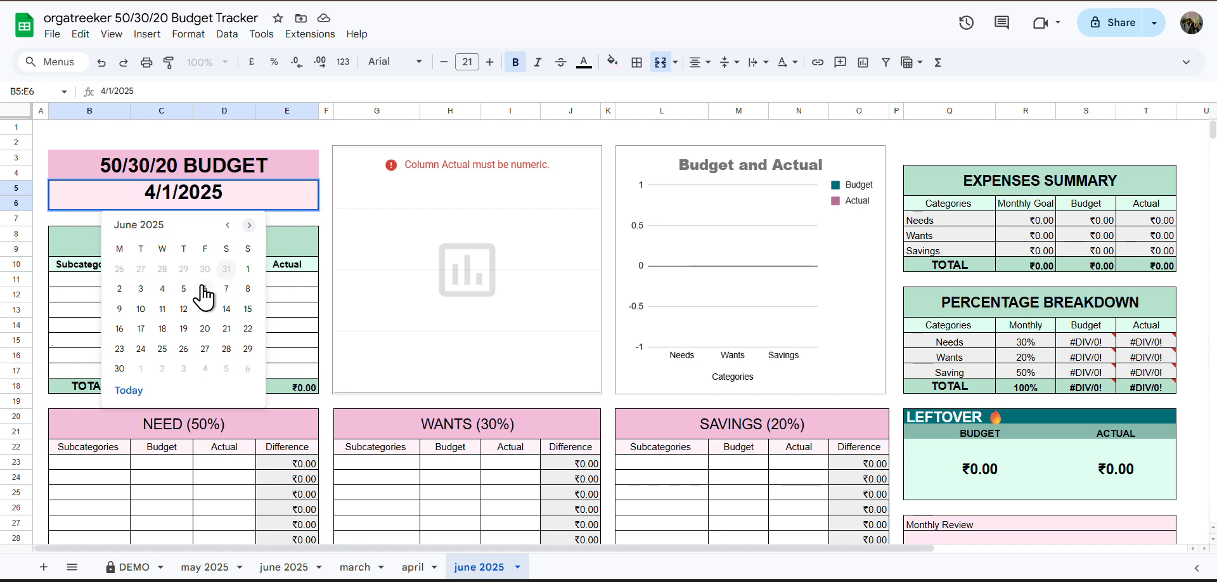
click(247, 272)
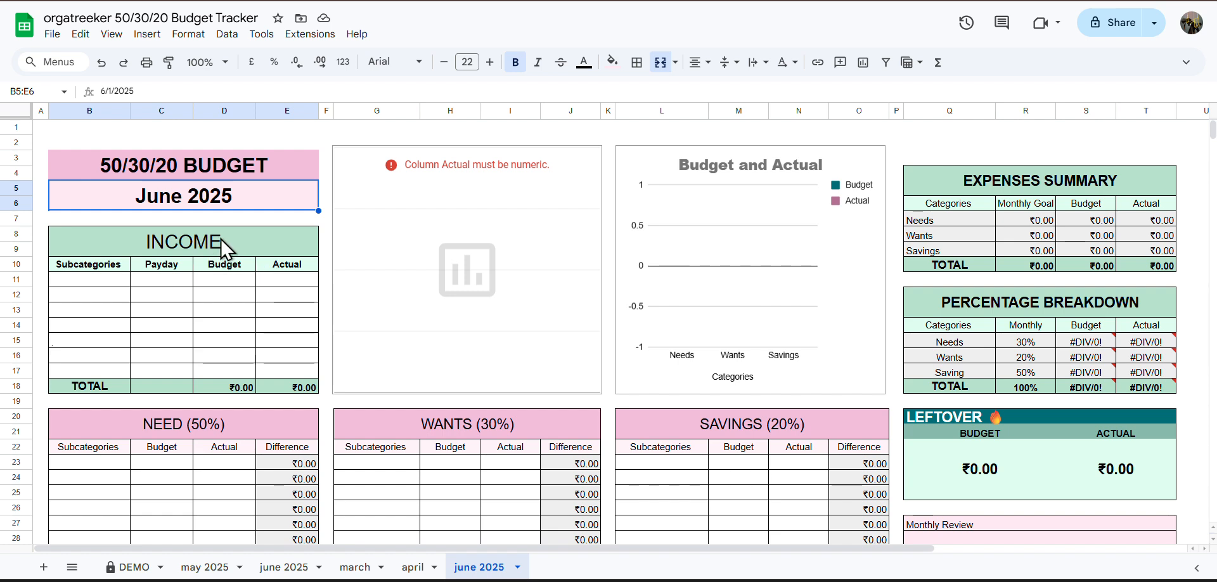
Step: Open the DEMO sheet and examine the budget and actual amounts in its INCOME table
click(103, 281)
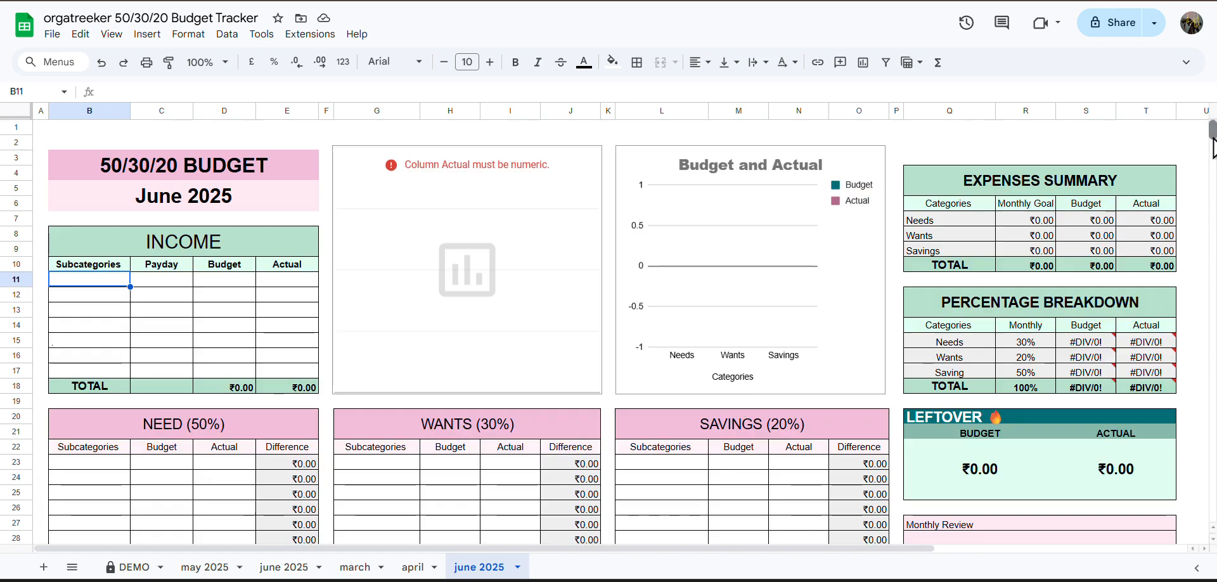
mouse_move(1213, 135)
mouse_down()
mouse_move(1213, 152)
mouse_move(1210, 128)
mouse_up()
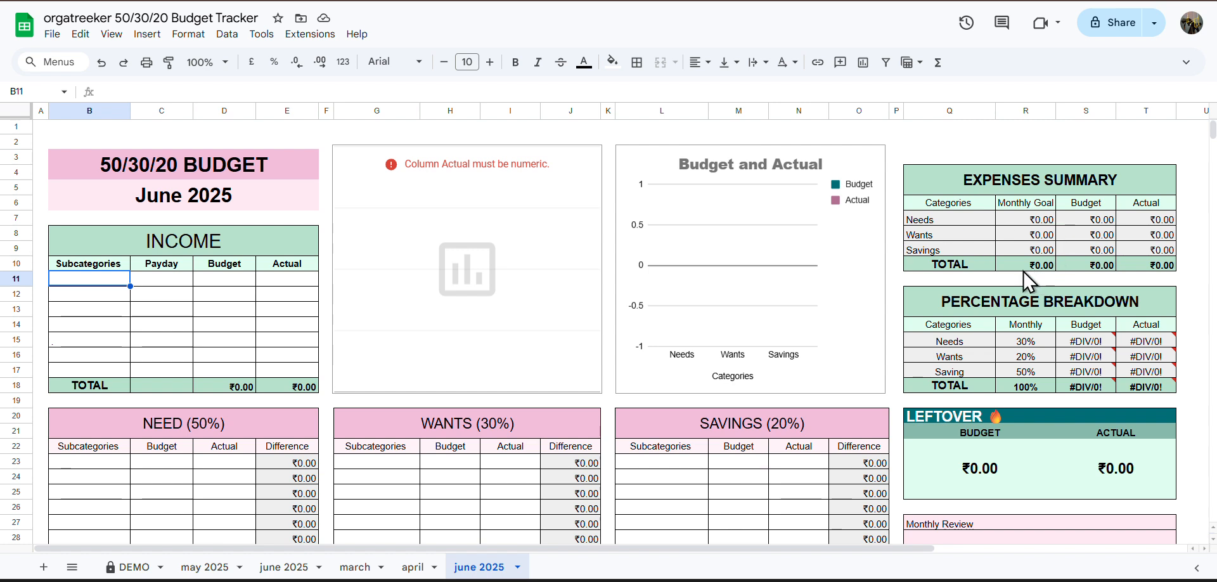
click(130, 567)
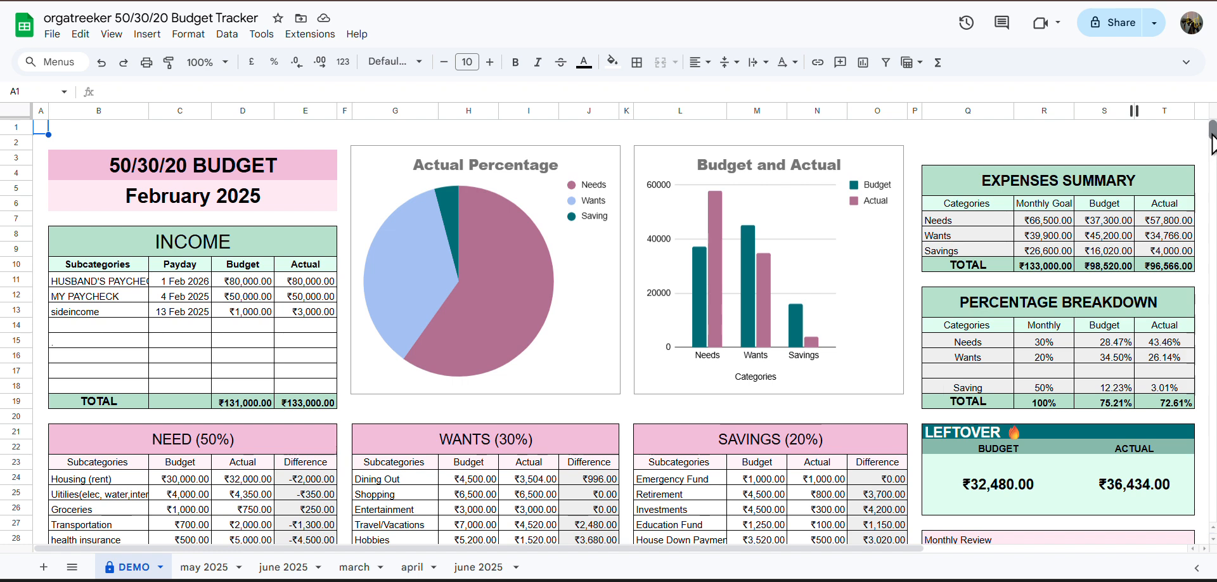
click(254, 280)
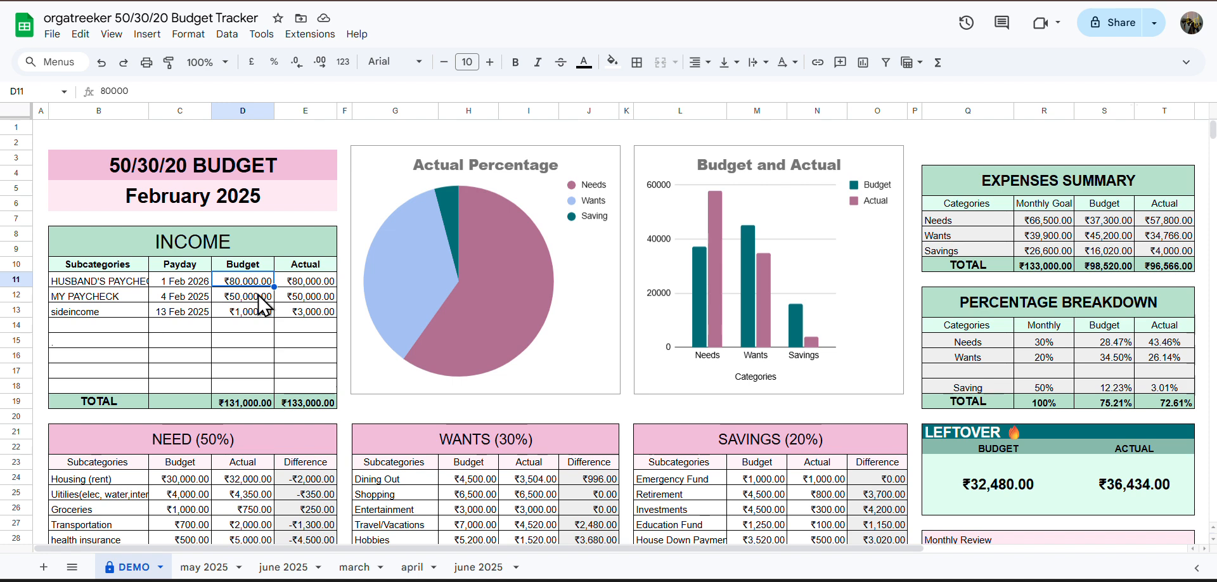
click(254, 295)
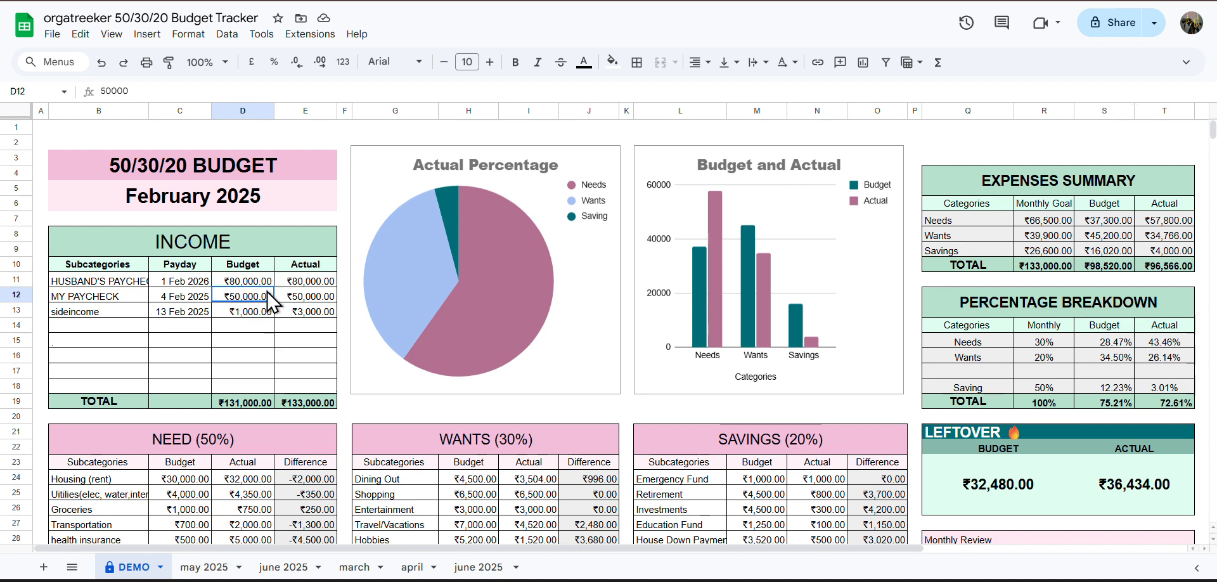
click(311, 282)
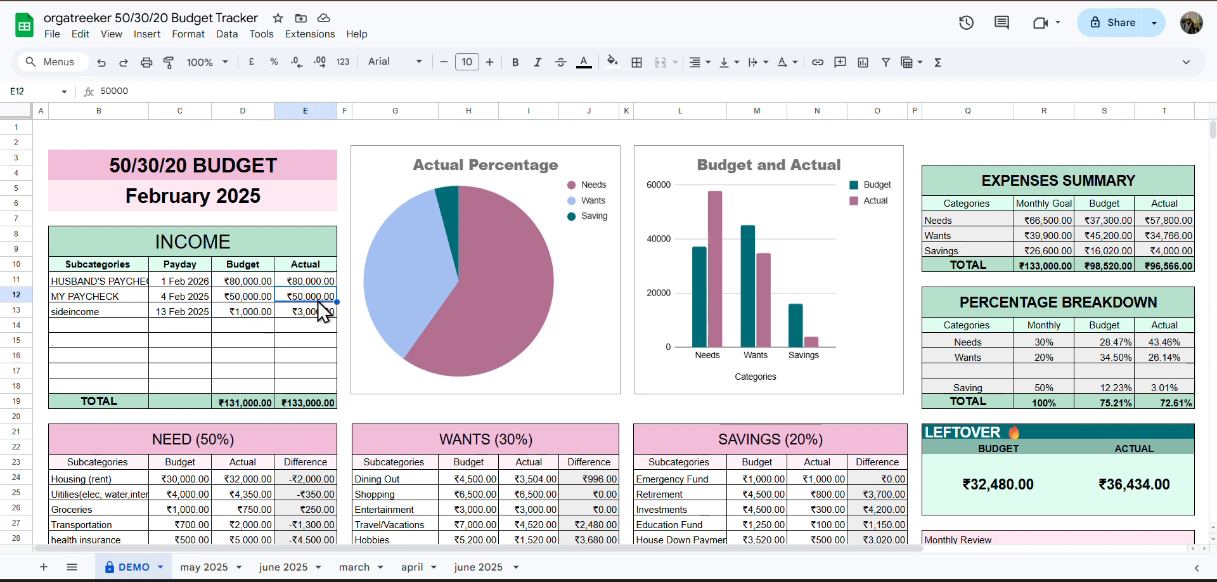
click(296, 310)
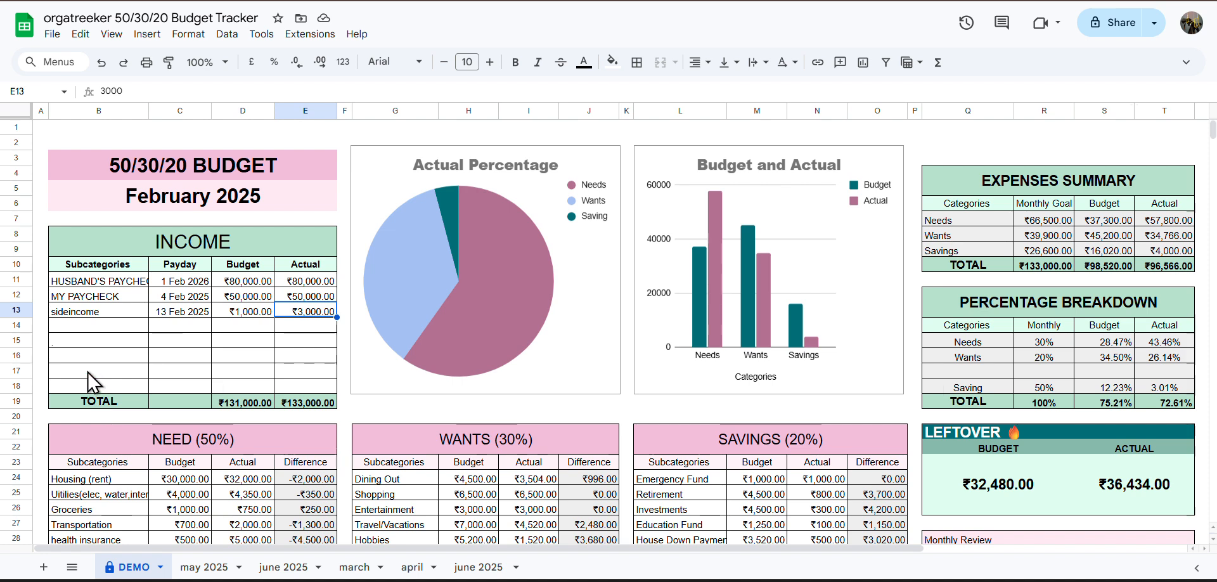
Step: Insert one row below row 16 in the DEMO sheet's INCOME table, suppressing the protected-sheet warning for 5 minutes
right_click(12, 352)
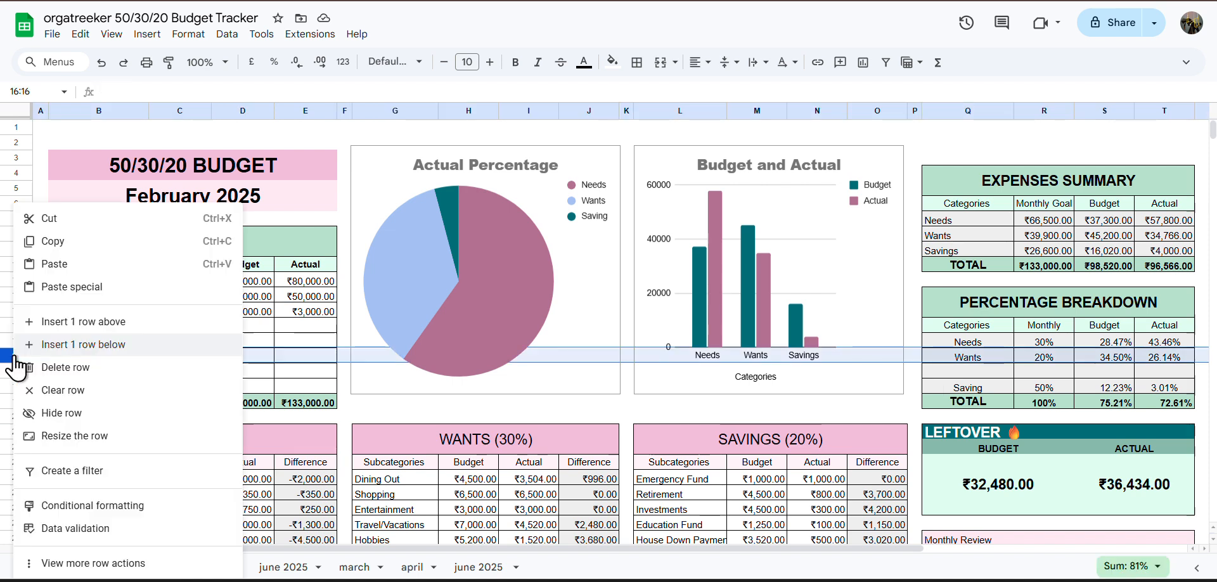
mouse_move(48, 298)
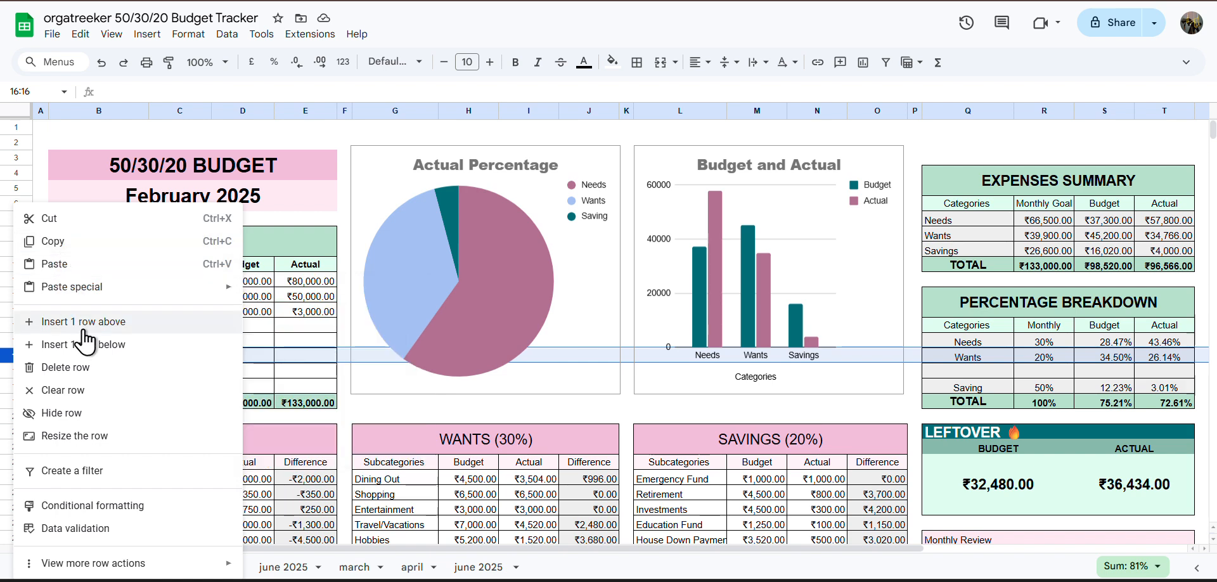
click(89, 348)
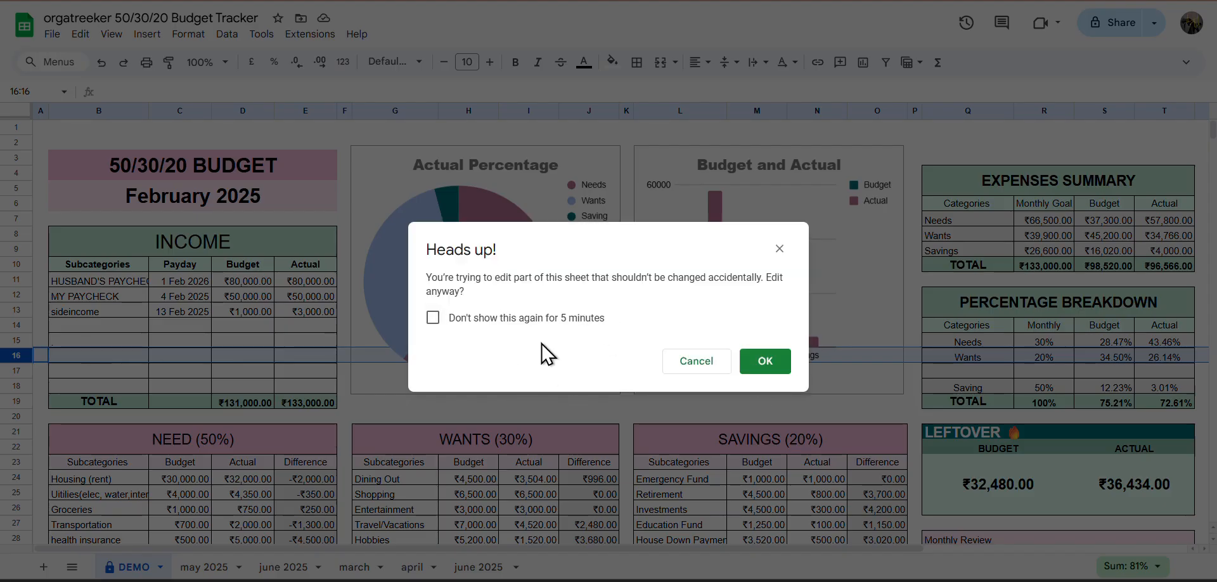
click(458, 324)
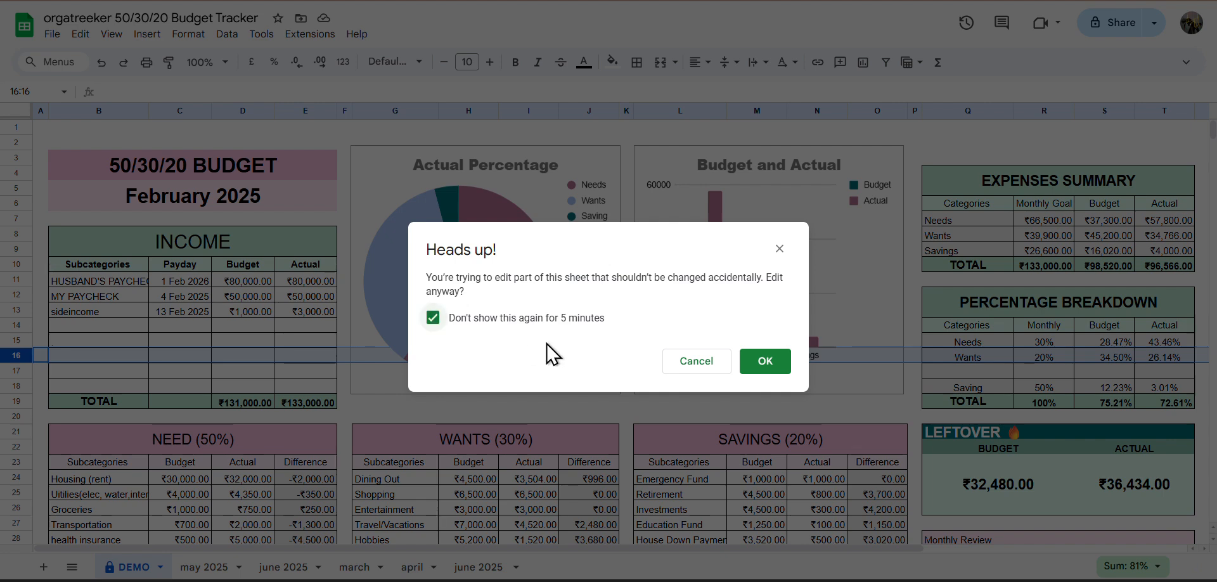
click(764, 365)
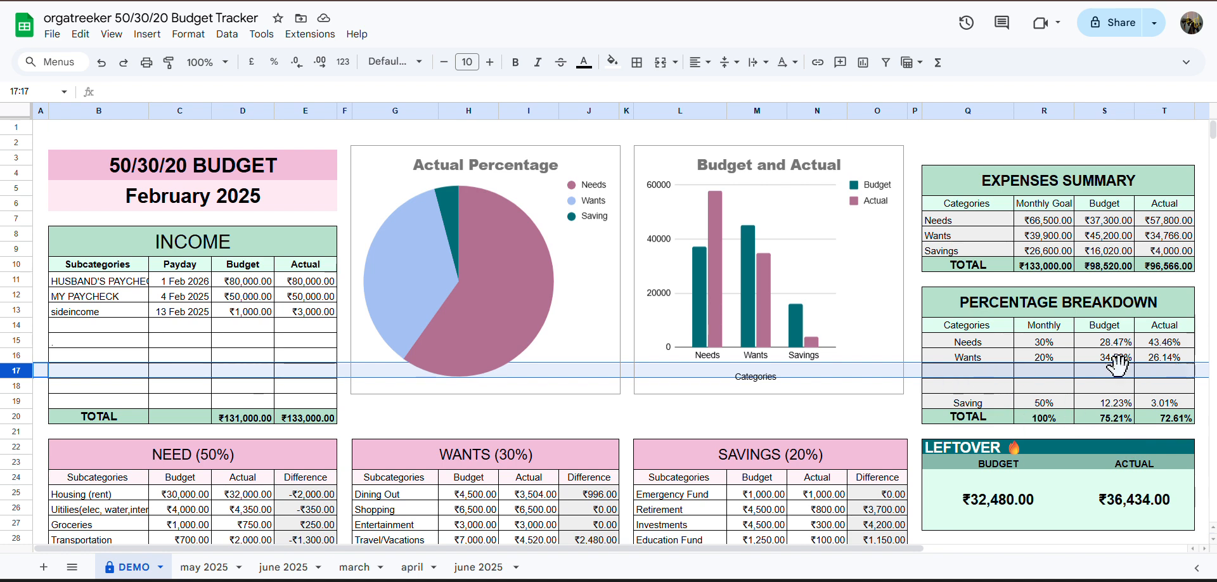
click(95, 374)
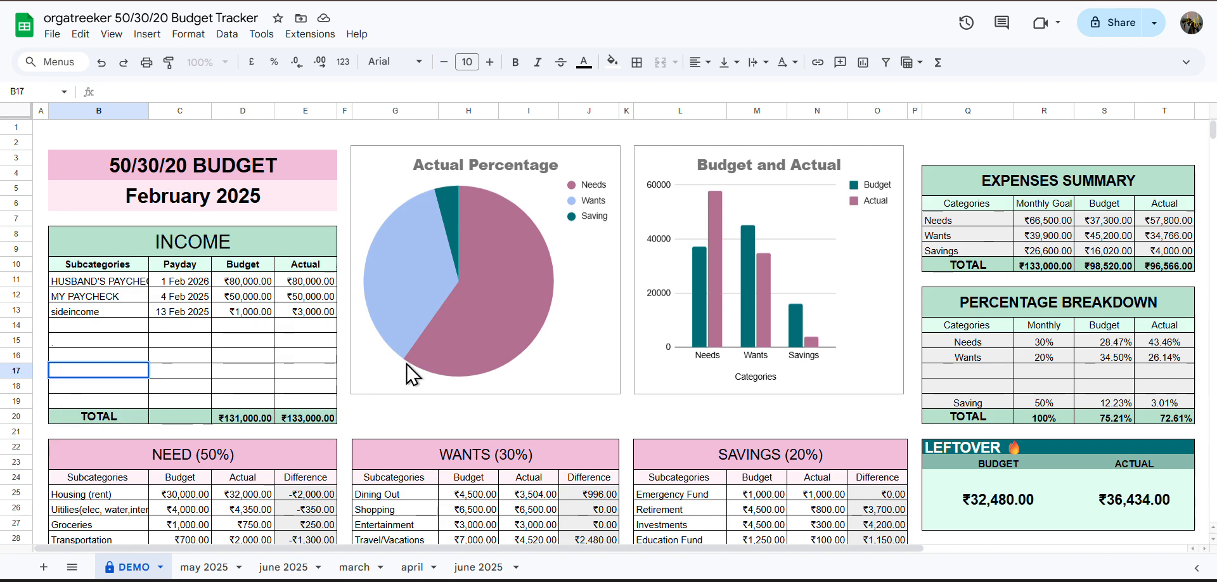
Step: Examine the DEMO sheet's NEED, WANTS and SAVINGS tables, its Monthly Review area and the summary charts
scroll(1212, 154, down, 1)
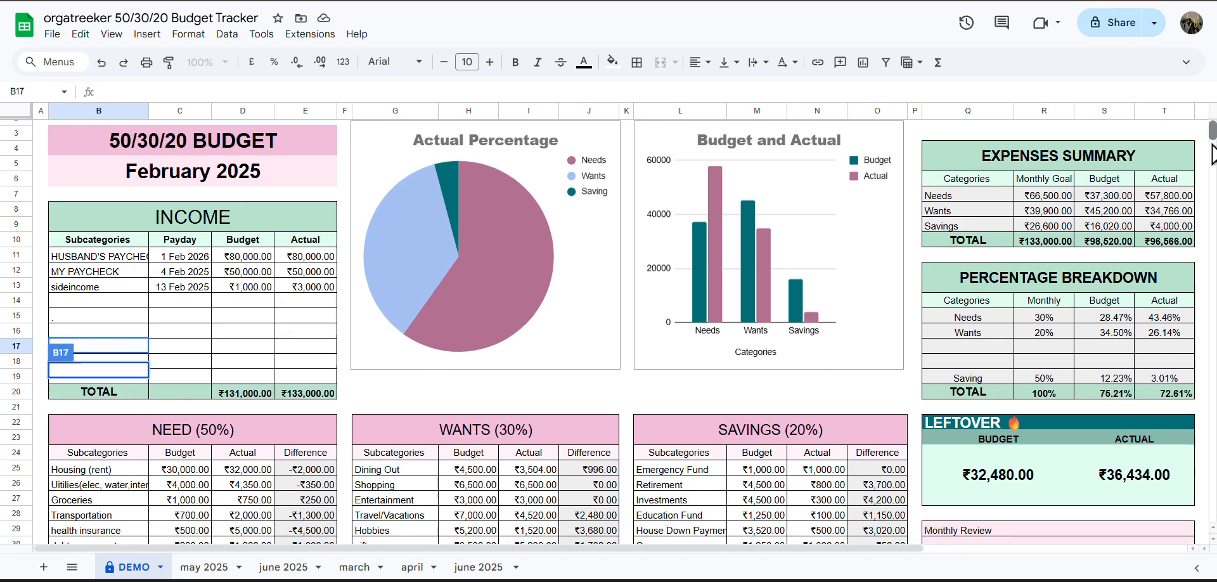
scroll(1212, 154, down, 10)
scroll(1213, 152, up, 11)
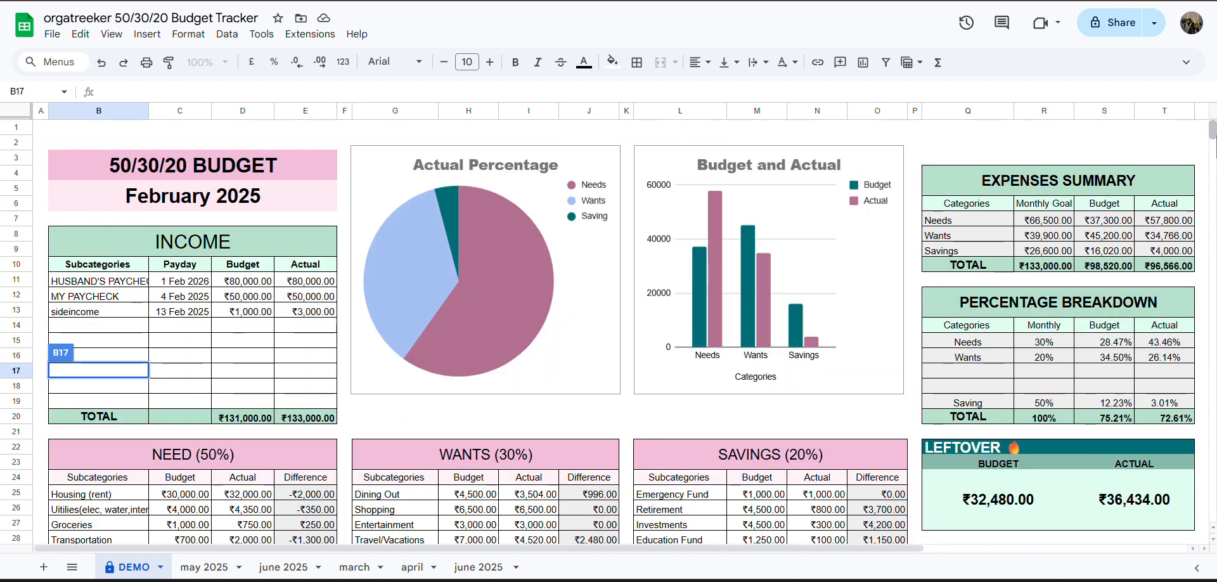
scroll(1212, 133, down, 15)
scroll(1067, 275, up, 11)
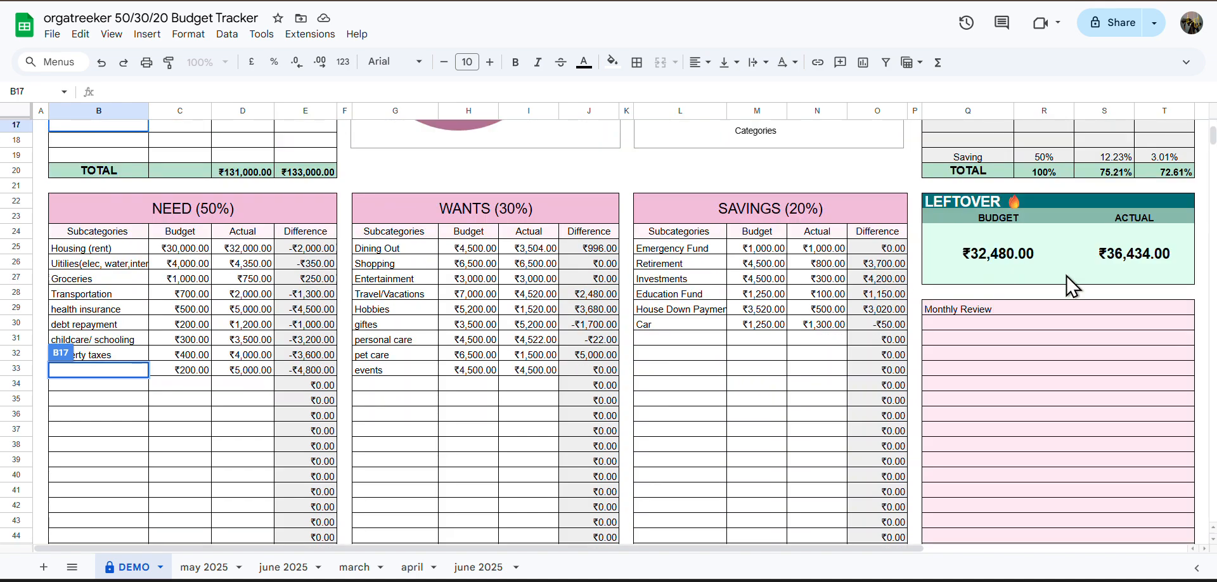
double_click(980, 323)
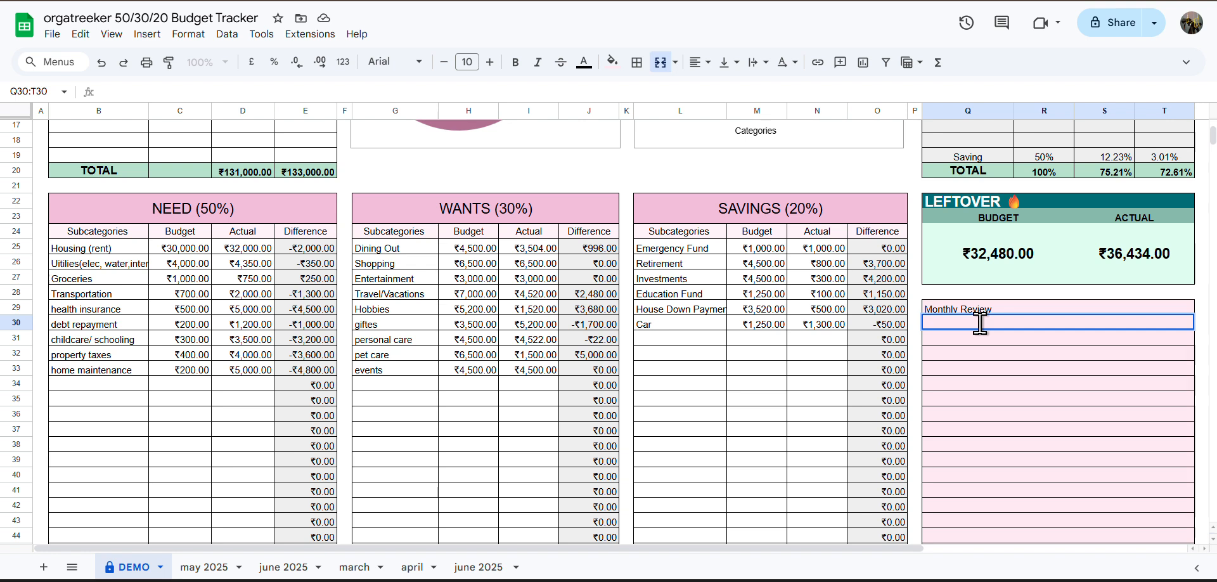
click(1013, 413)
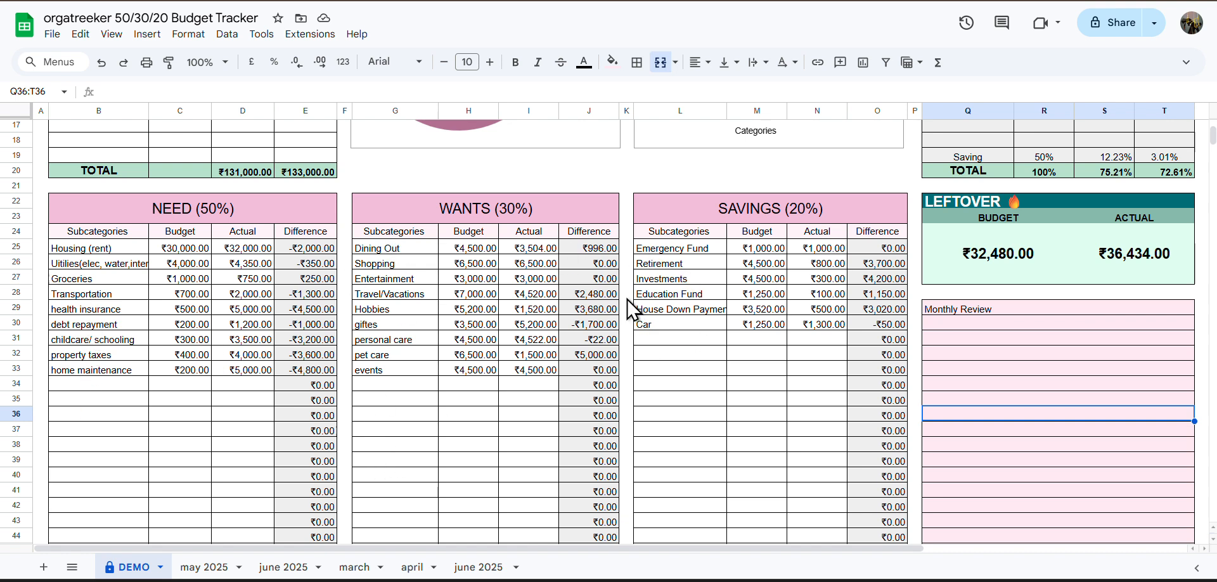
scroll(736, 374, up, 5)
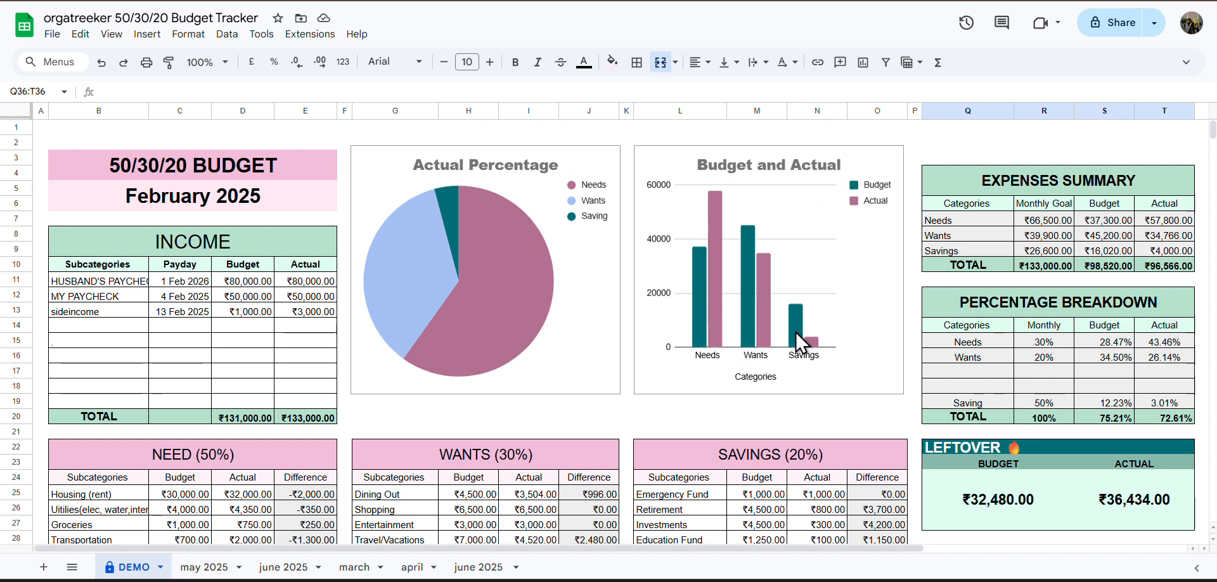
scroll(970, 287, down, 14)
scroll(966, 286, up, 14)
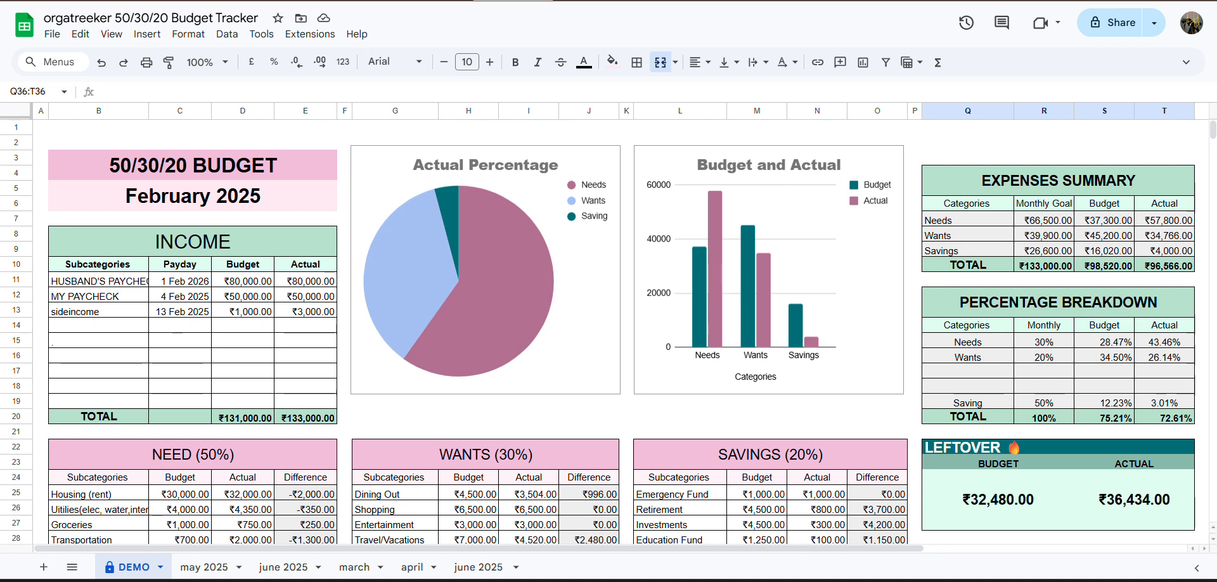
Step: Switch to the Google Docs document on the 50/30/20 method and read its 50% for Needs and 30% for Wants sections
click(514, 0)
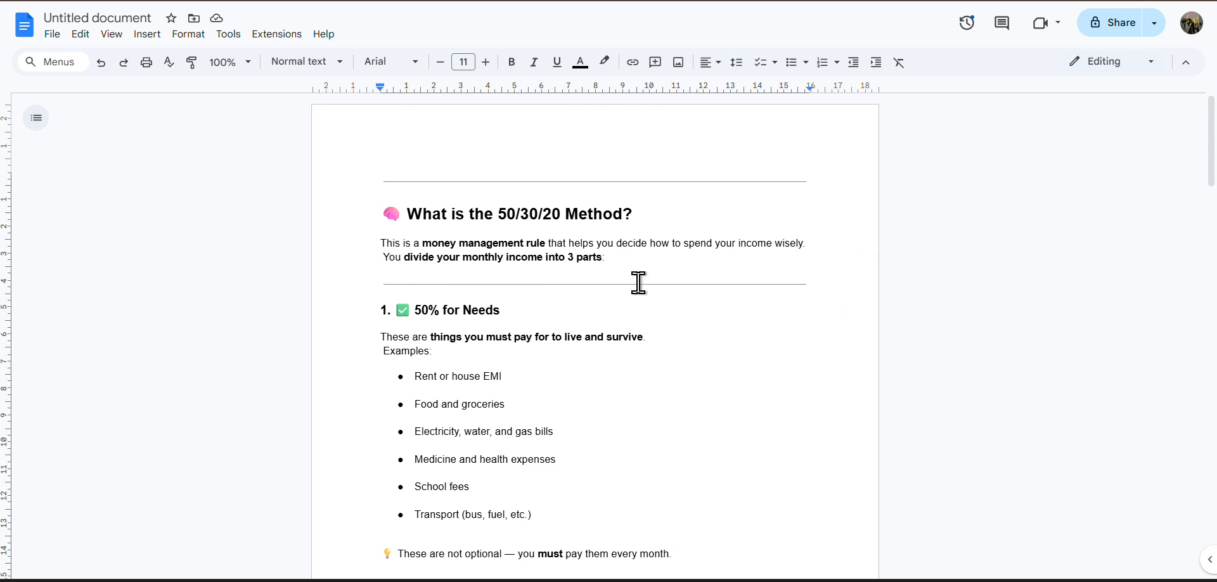
scroll(1214, 155, down, 2)
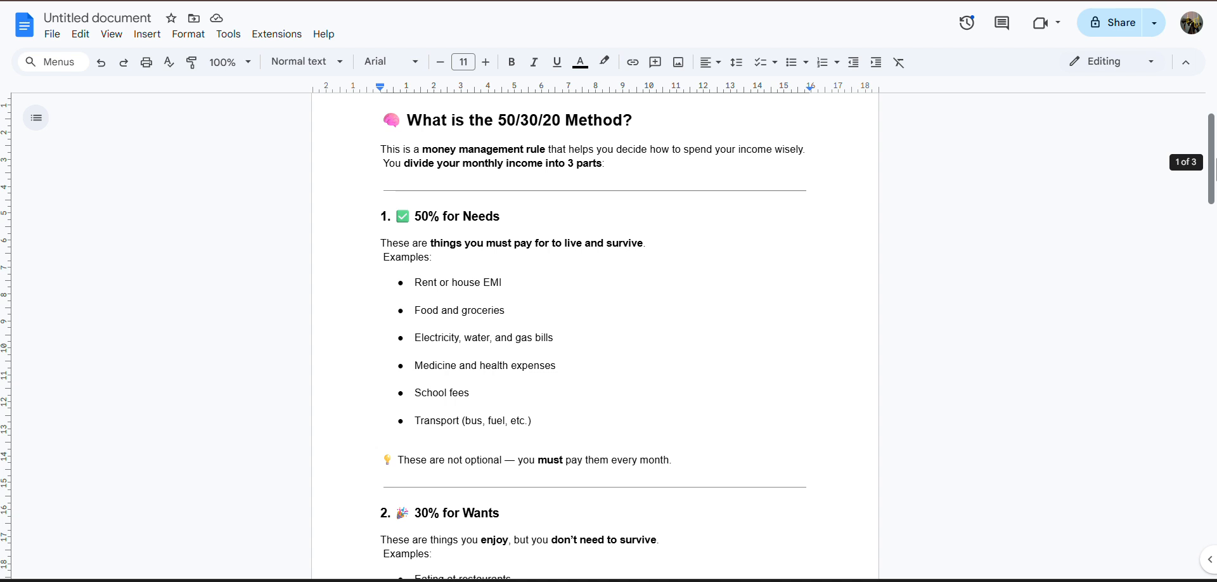
drag(1215, 170, 1216, 204)
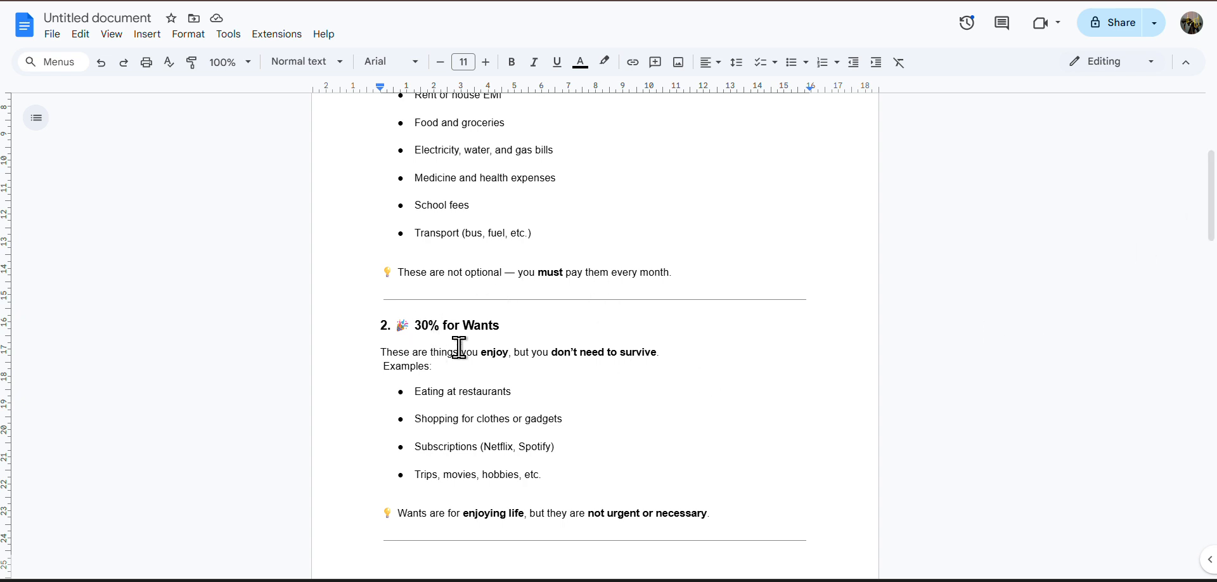
drag(498, 319, 404, 325)
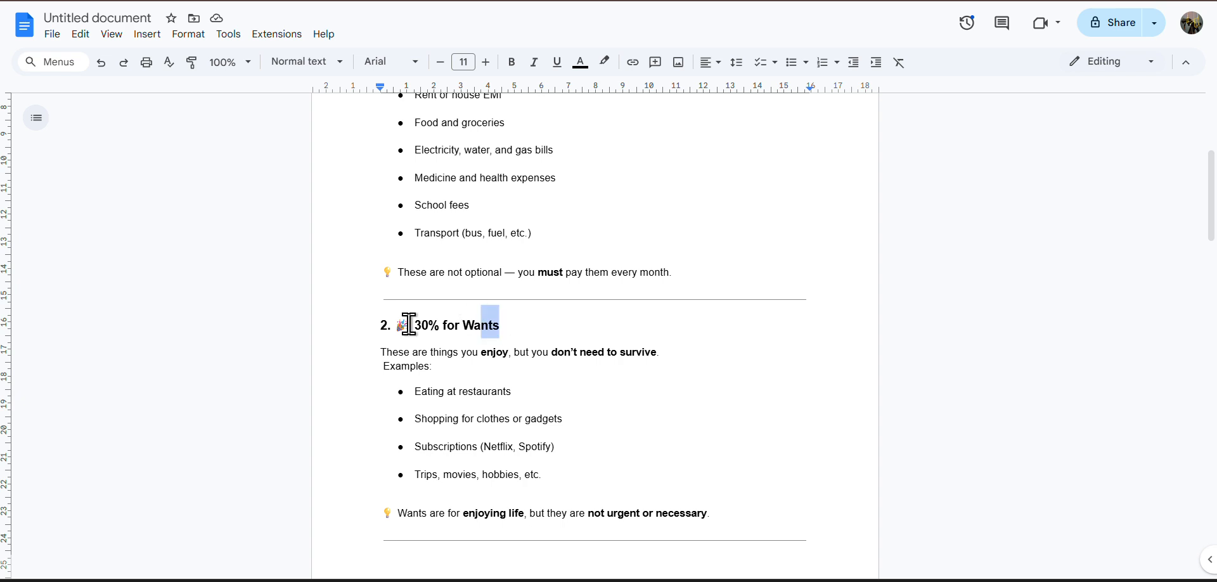
click(457, 326)
double_click(457, 327)
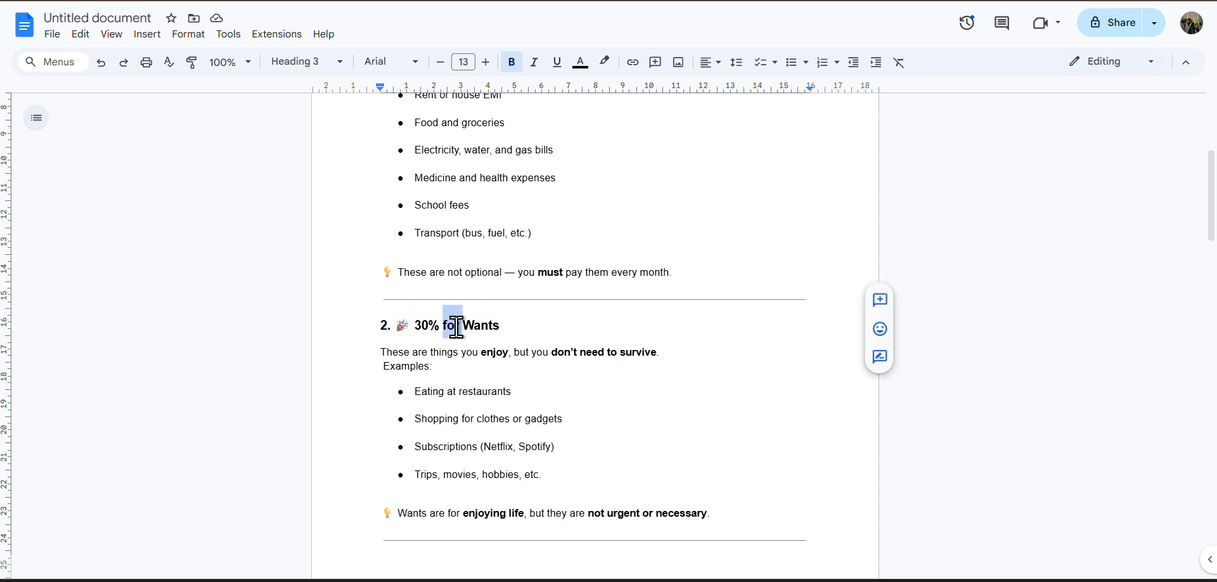
double_click(458, 327)
click(1208, 186)
drag(1211, 197, 1212, 265)
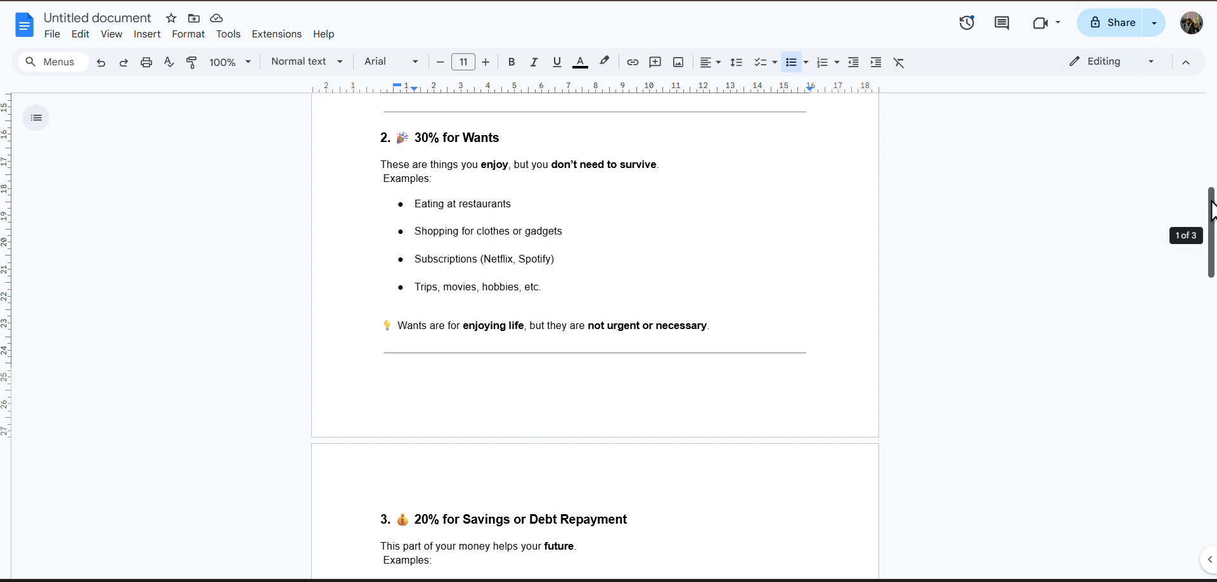
mouse_move(1212, 202)
mouse_down()
mouse_move(1213, 218)
mouse_move(1214, 203)
mouse_up()
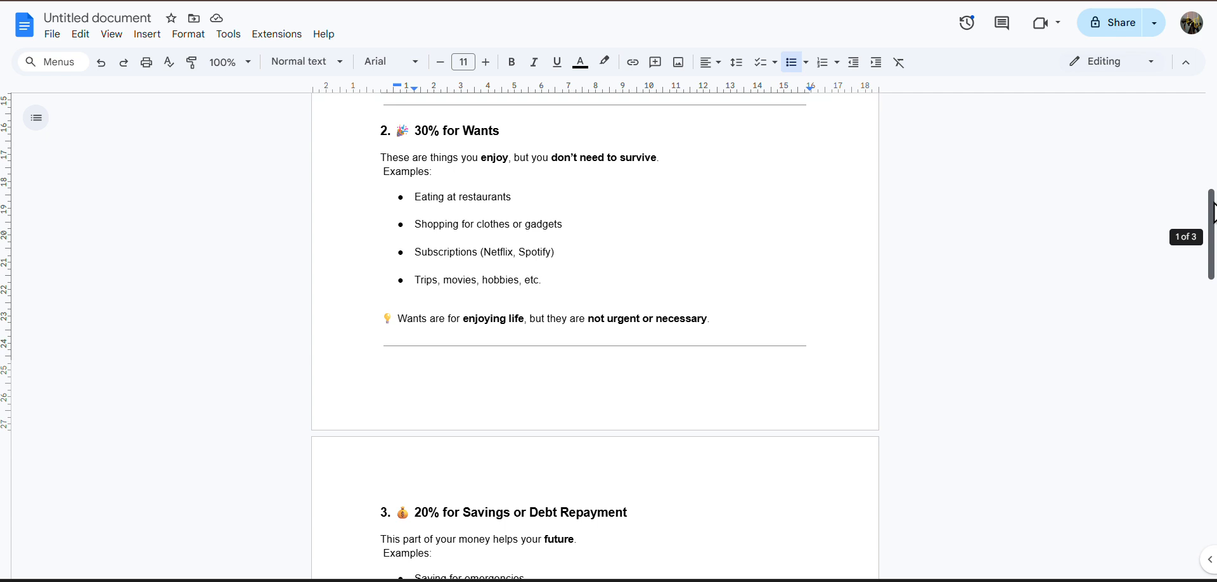
click(482, 123)
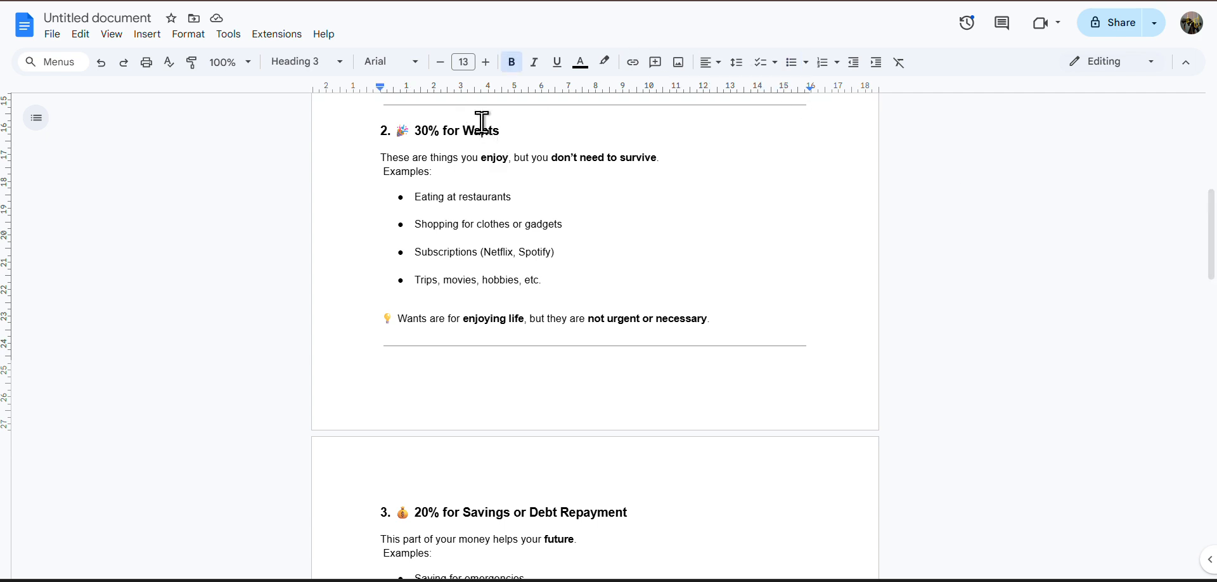
triple_click(482, 124)
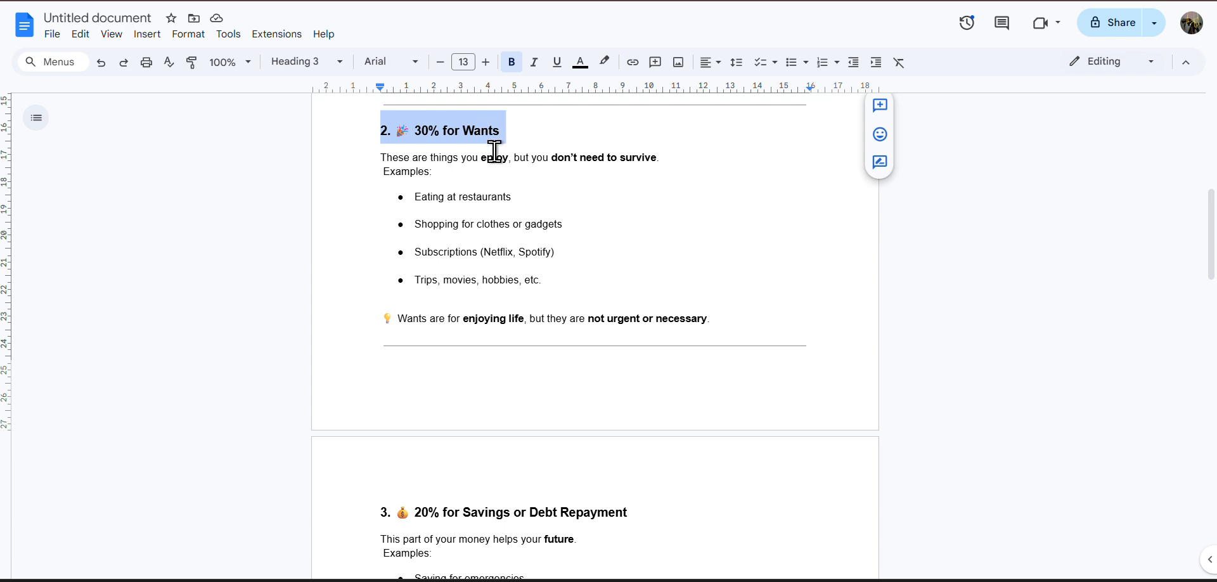
click(596, 211)
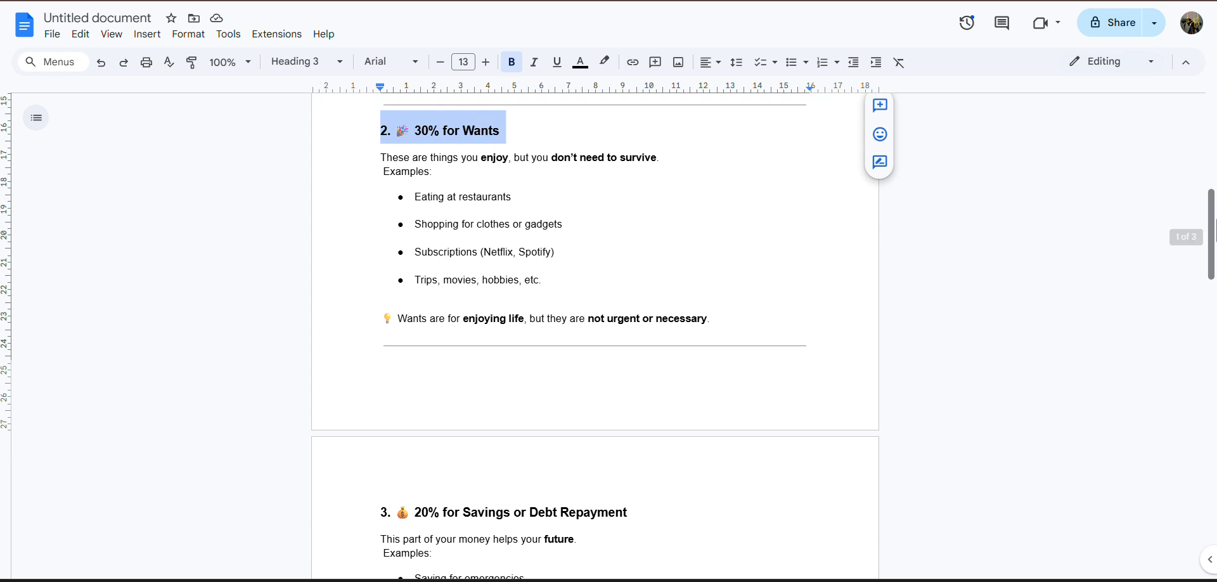
Step: Read the document's 20% for Savings or Debt Repayment, Example and Why is it Important? sections, and skim back to its beginning
drag(1212, 236, 1212, 279)
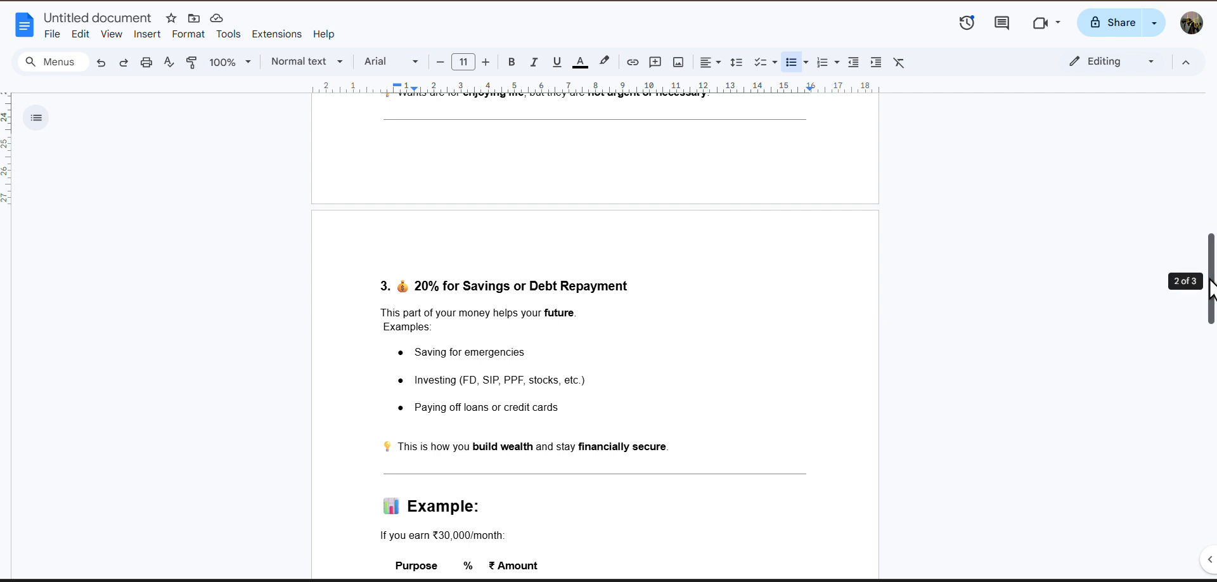
drag(1211, 289, 1211, 312)
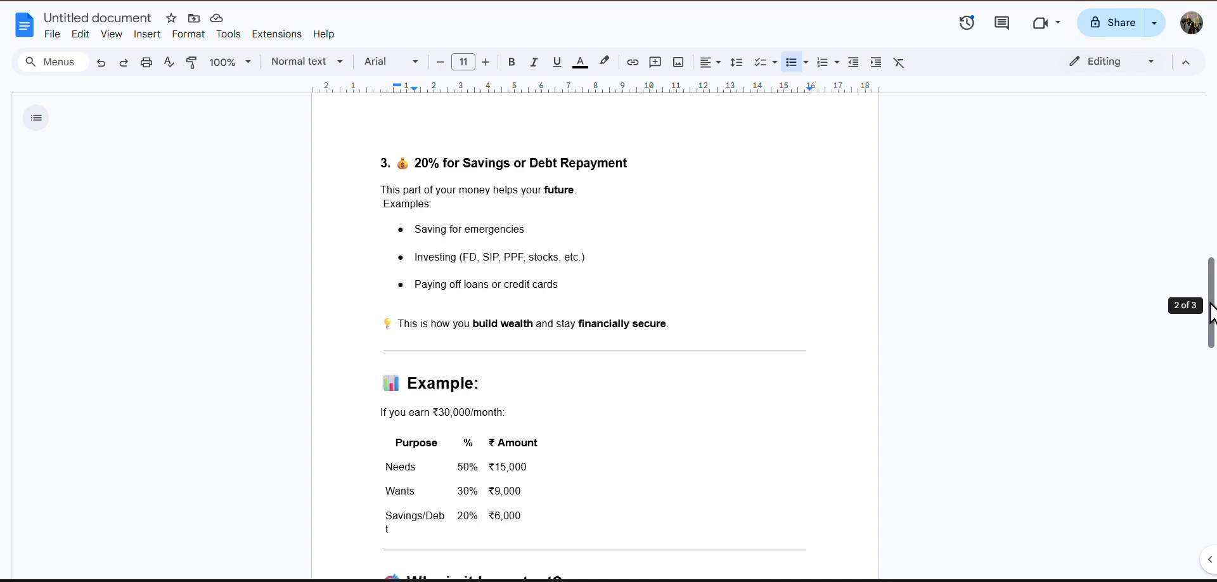
drag(1211, 313, 1211, 360)
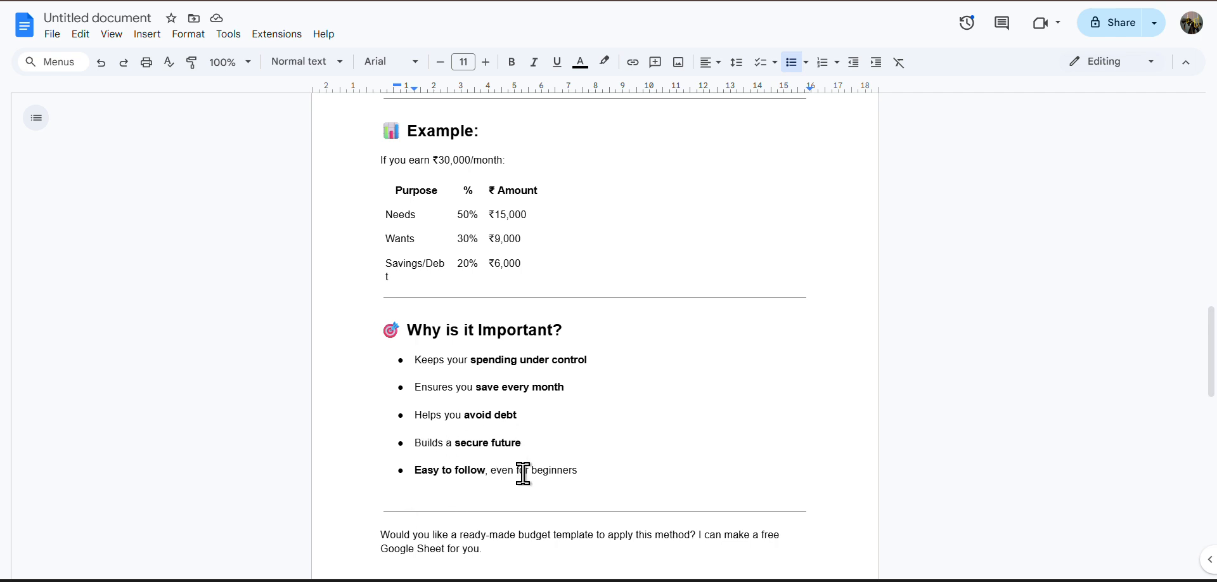
scroll(524, 472, up, 1)
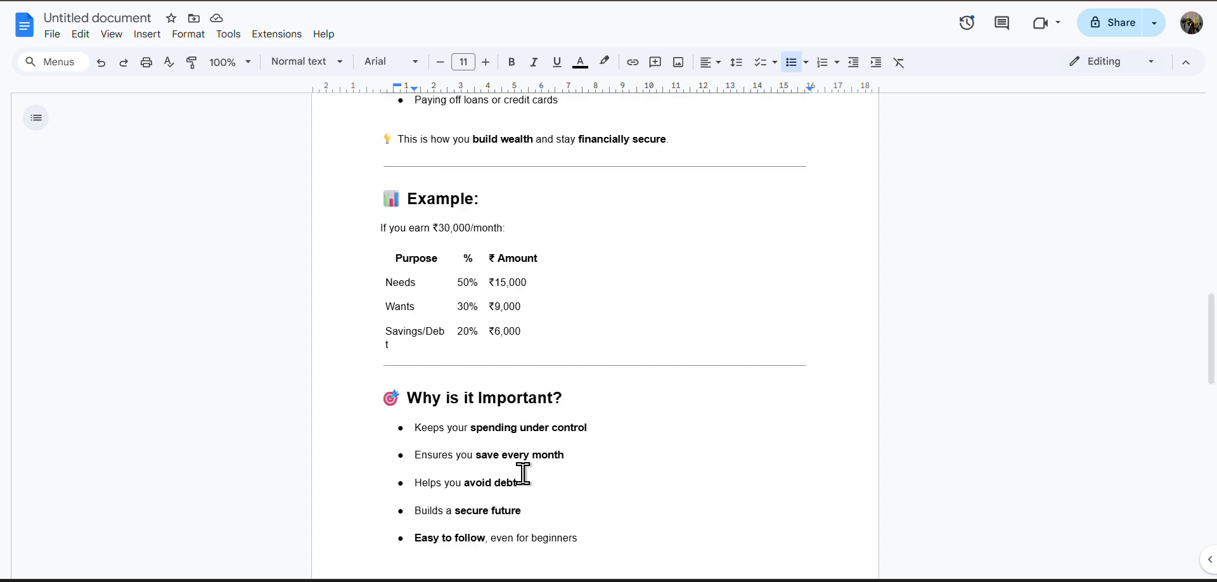
scroll(524, 473, up, 13)
scroll(524, 474, down, 14)
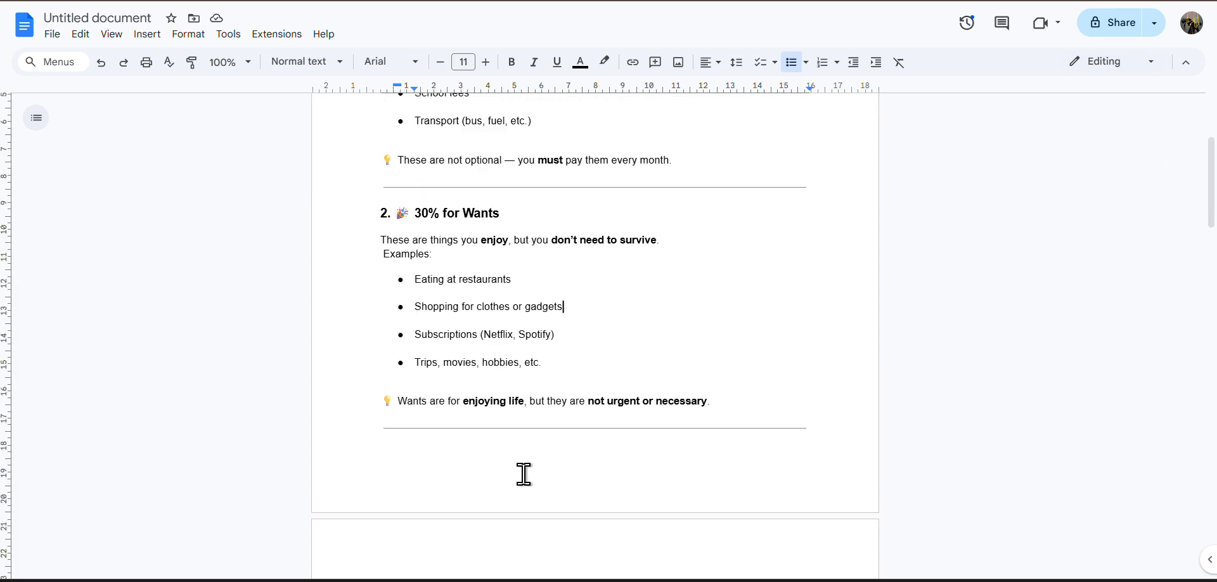
scroll(524, 474, up, 15)
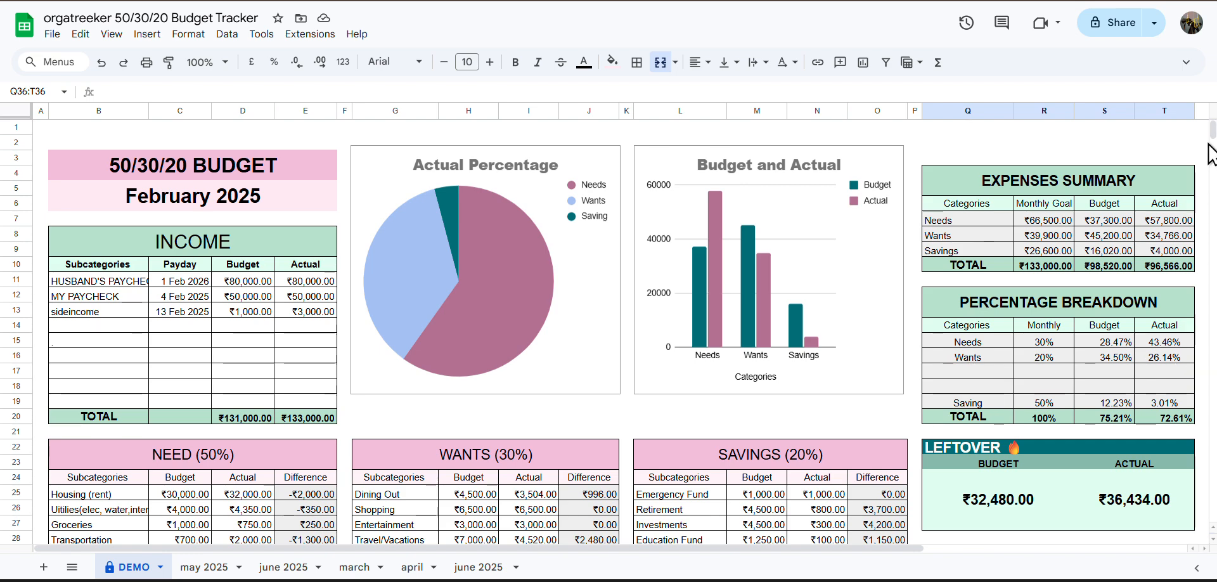
Step: Return to the budget tracker in Google Sheets and examine the subcategories in the DEMO sheet's NEED, WANTS and SAVINGS tables
scroll(1212, 134, down, 5)
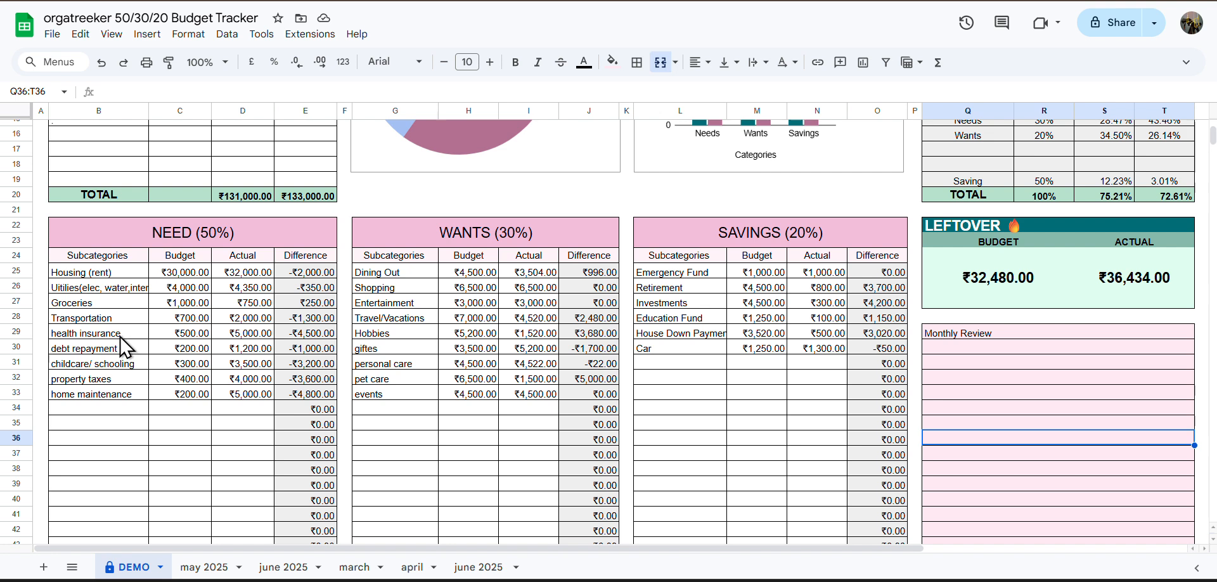
click(121, 351)
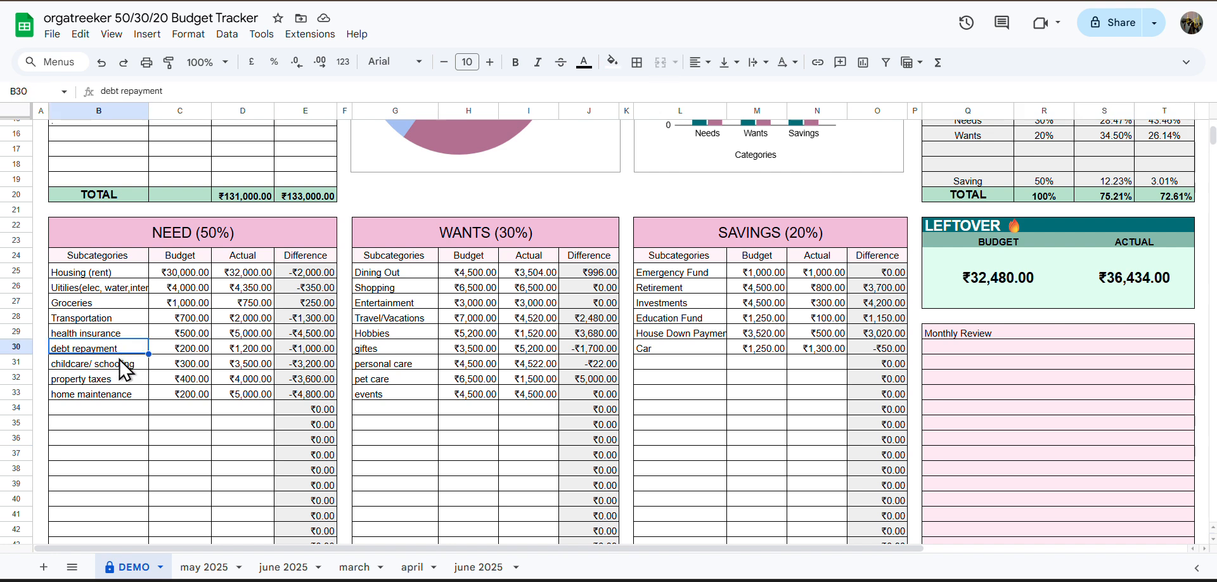
key(Down)
key(Down)
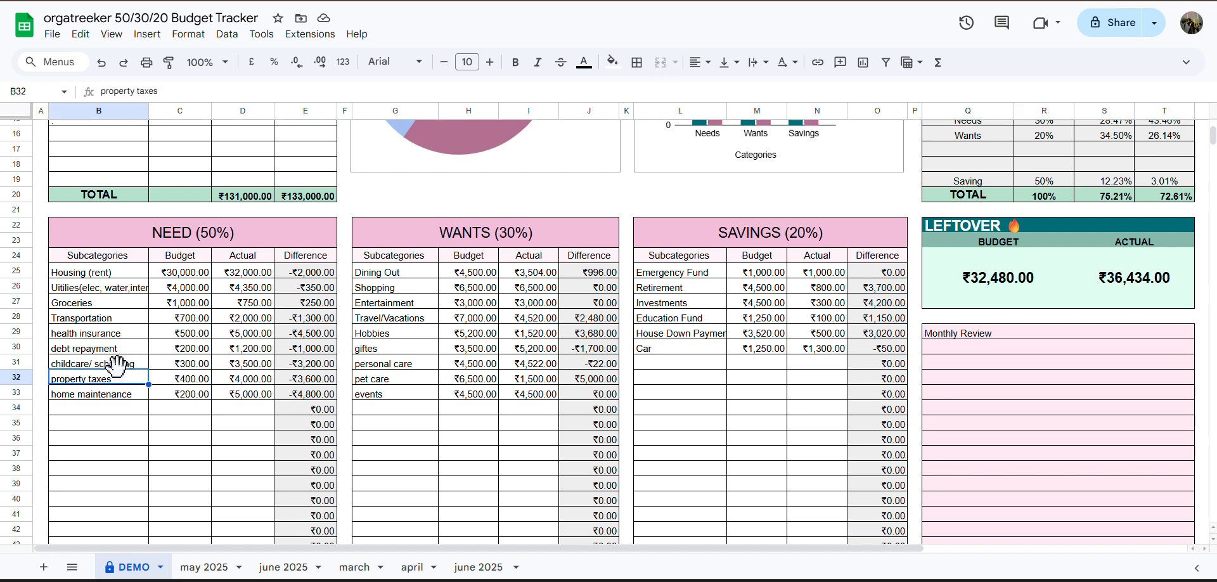
key(Up)
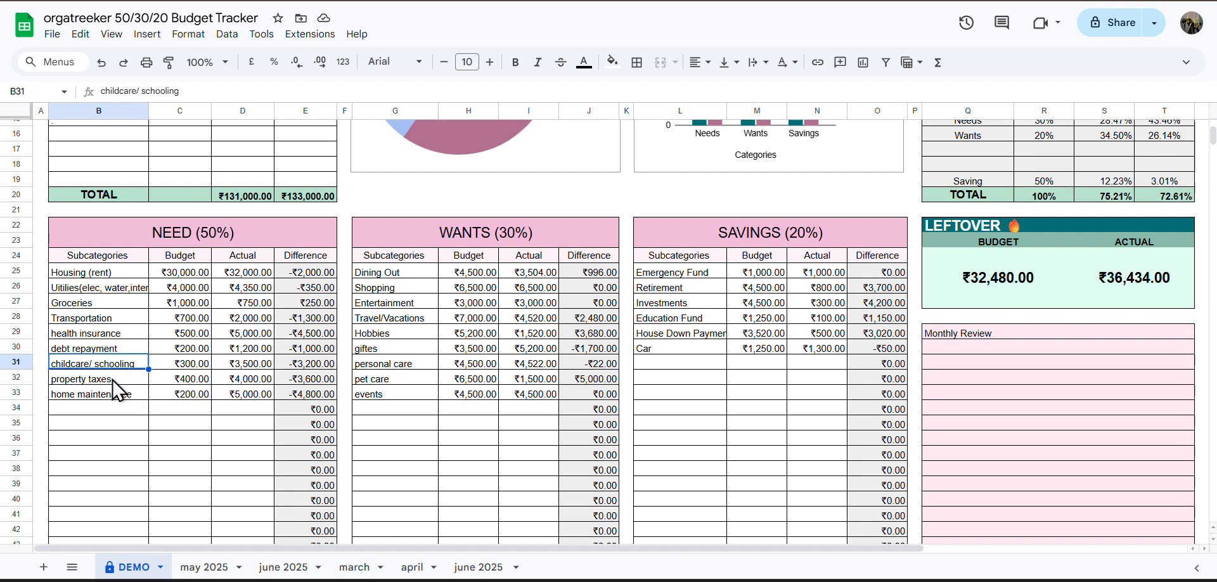
key(Down)
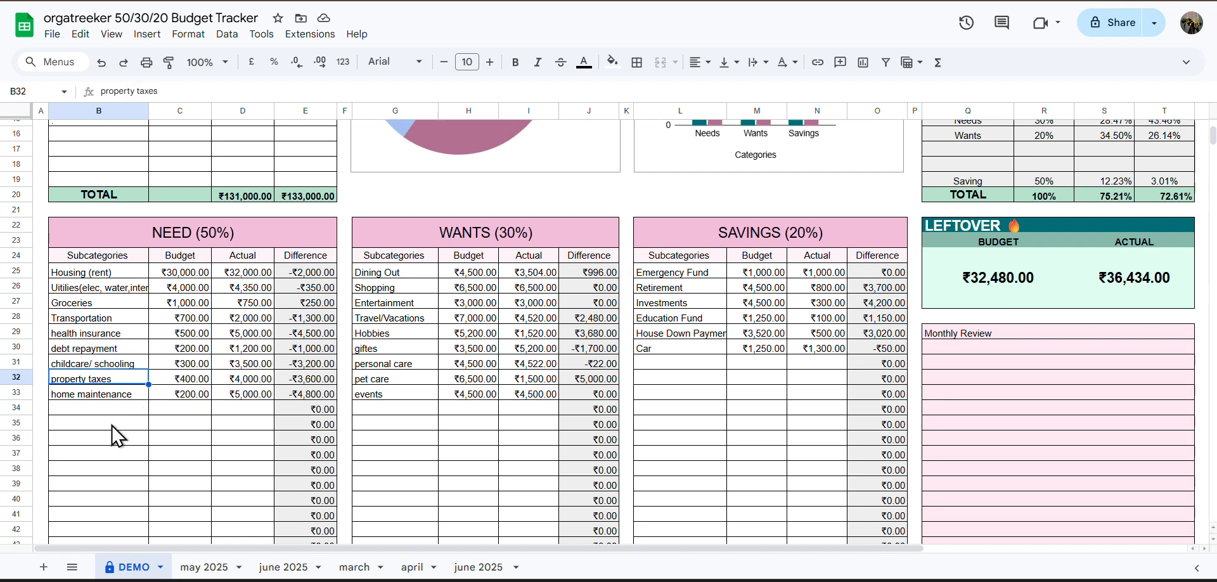
key(Down)
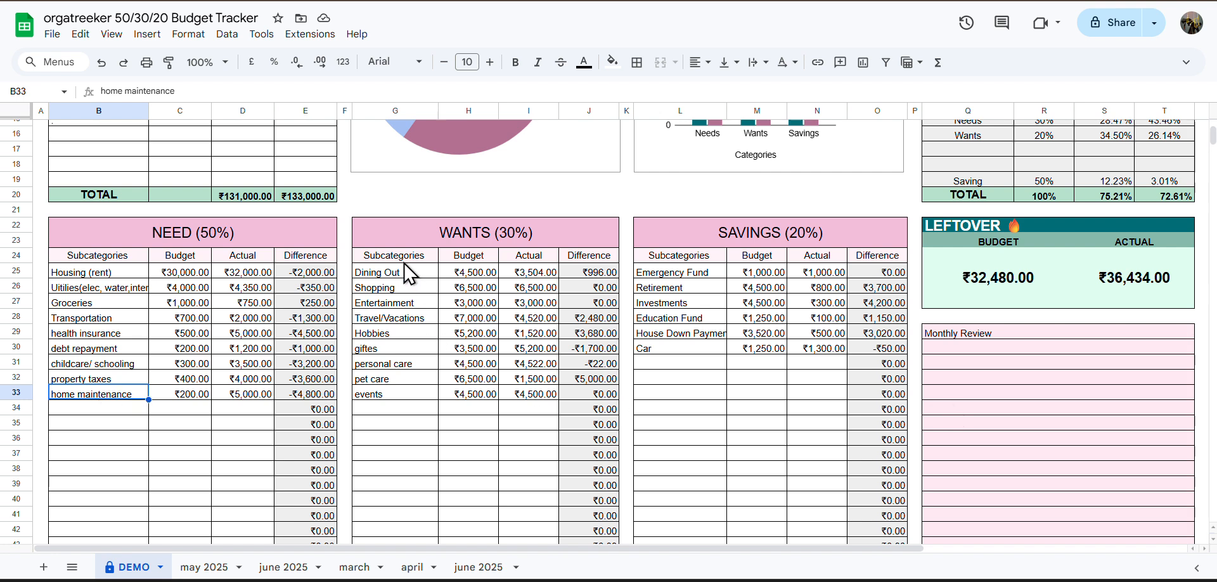
click(397, 273)
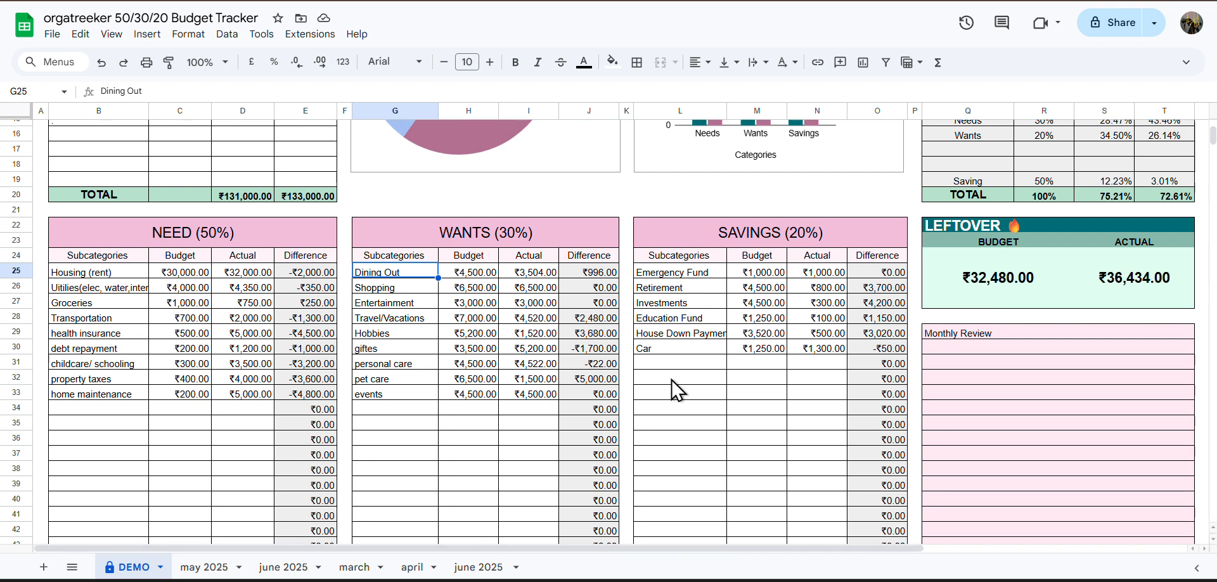
click(684, 279)
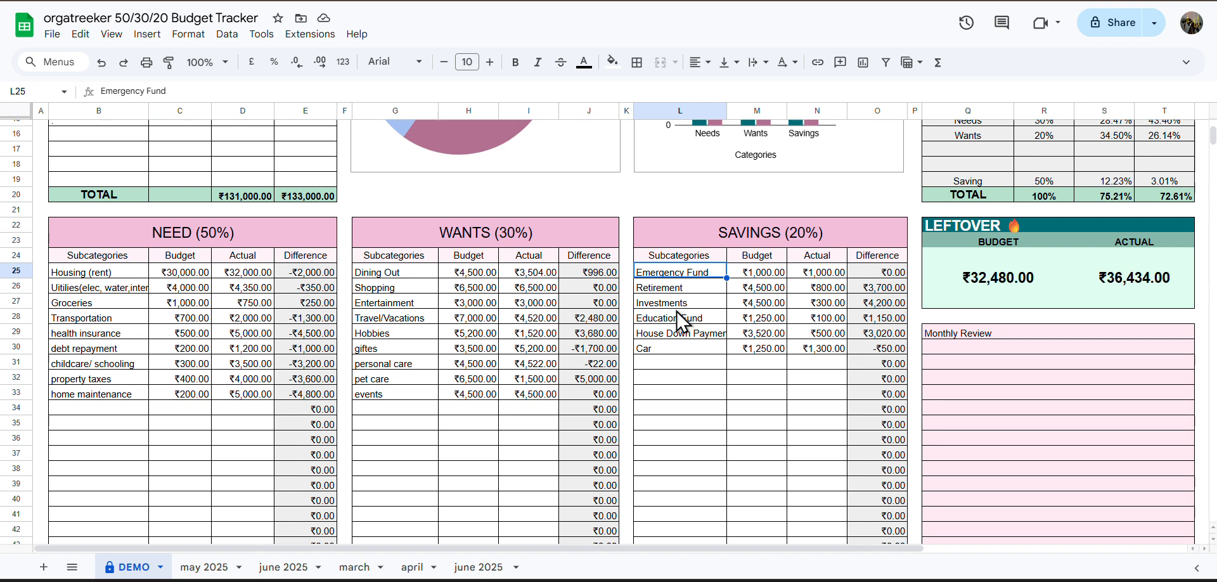
click(677, 347)
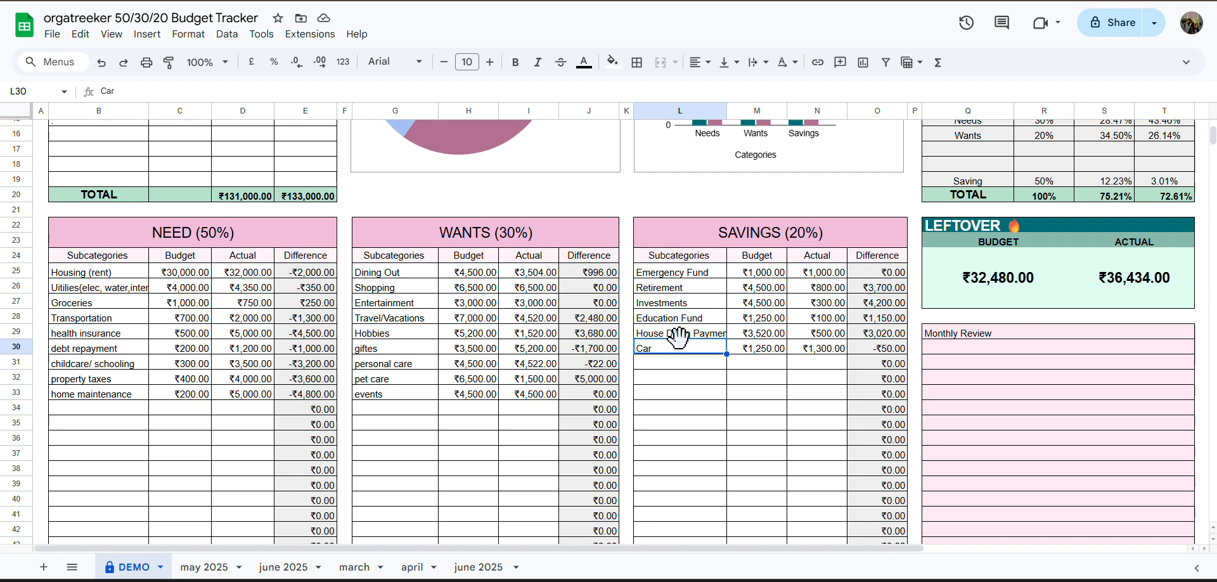
click(680, 335)
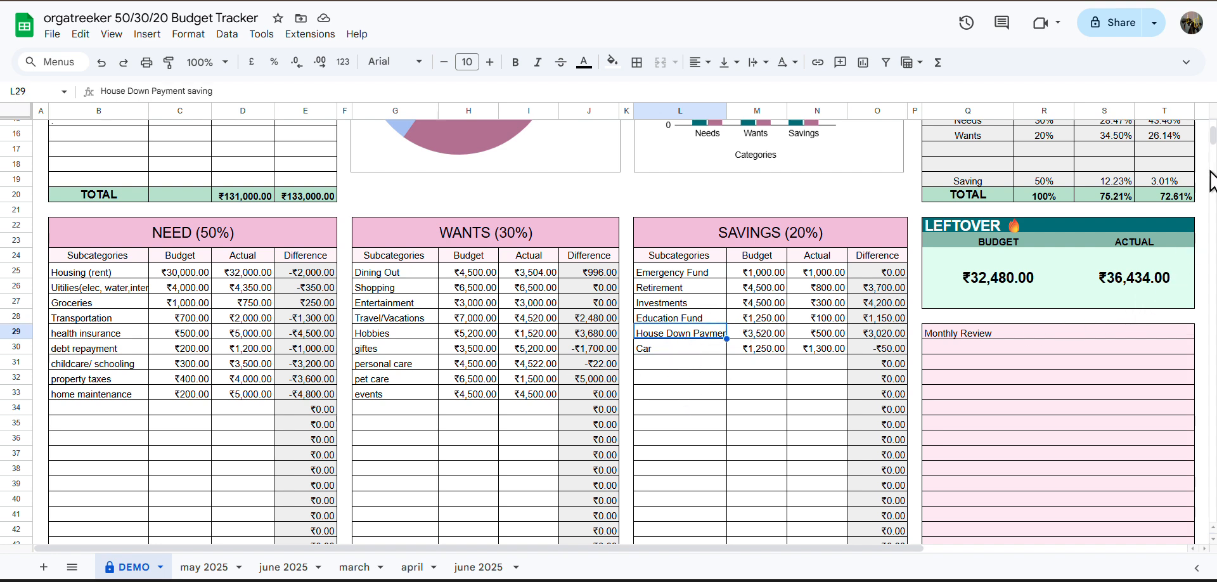
scroll(1211, 136, up, 5)
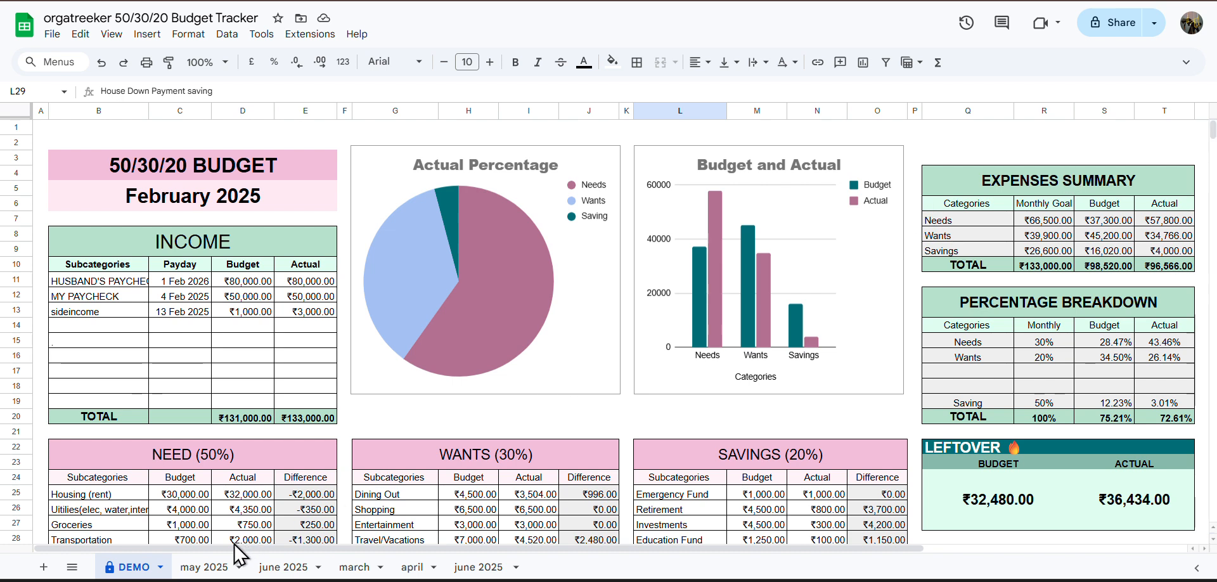
Step: Compare the may 2025 sheet with the first june 2025 sheet, and examine May's NEED, WANTS and SAVINGS tables
click(218, 568)
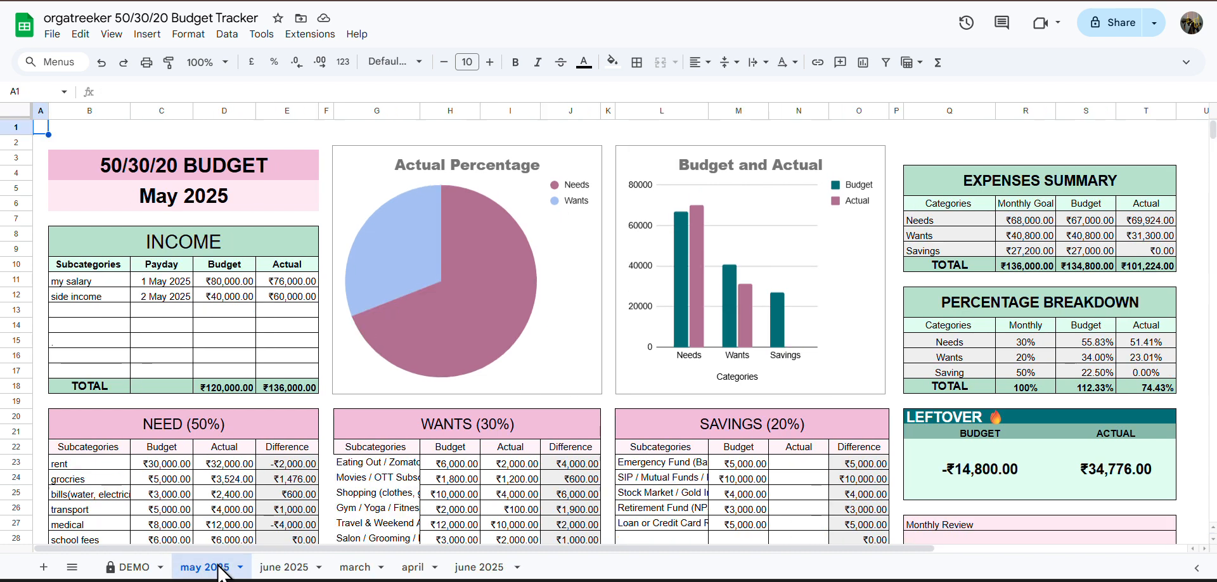
click(284, 567)
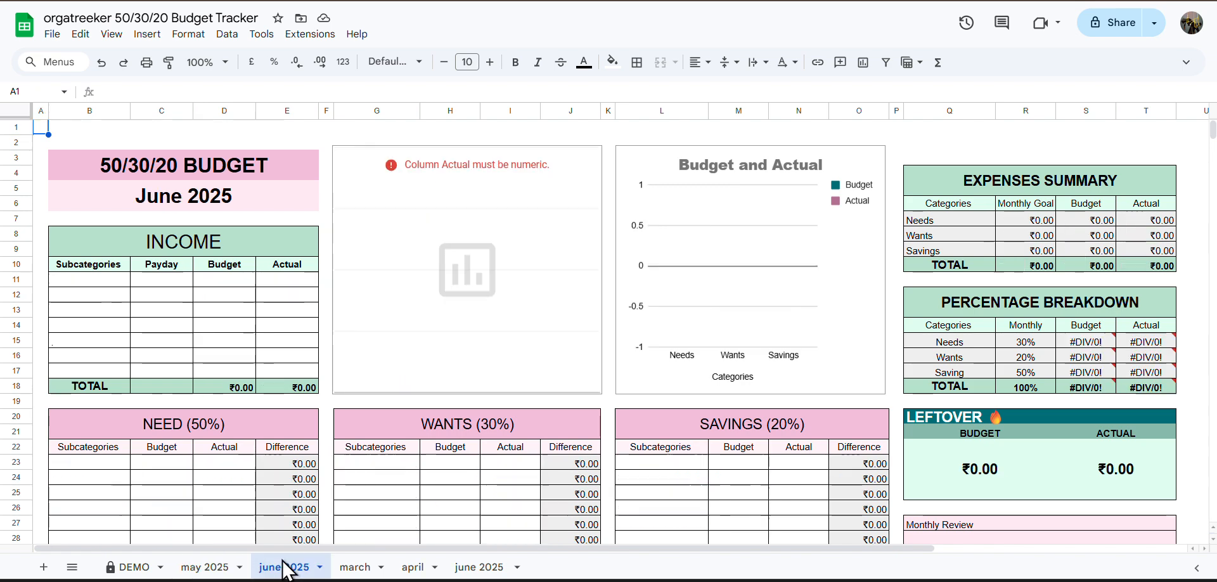
double_click(204, 568)
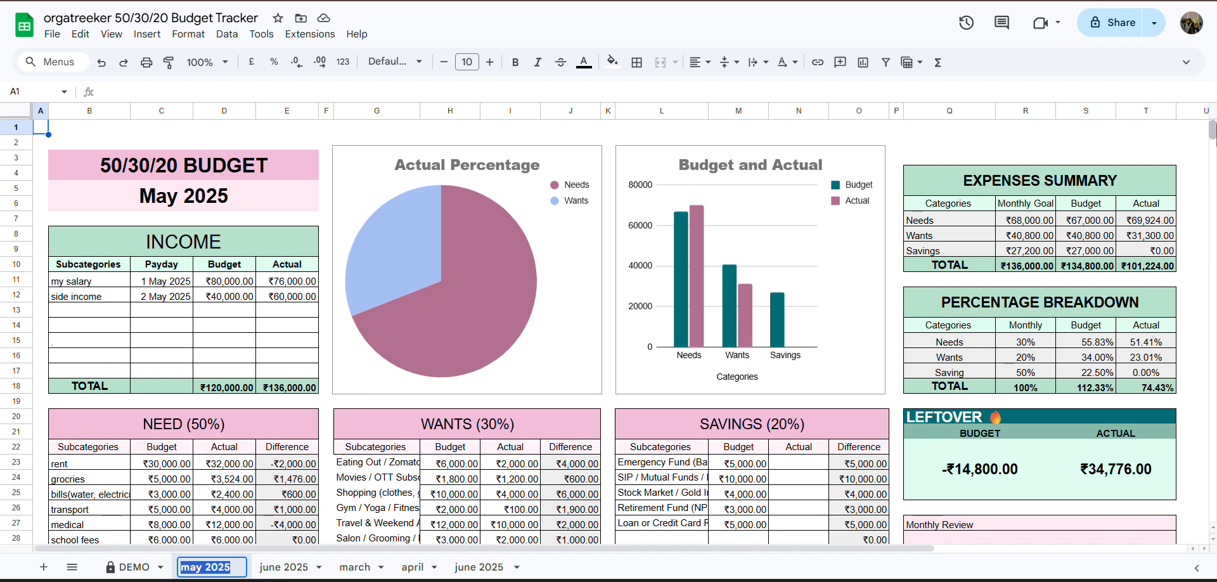
scroll(588, 332, down, 1)
click(1214, 133)
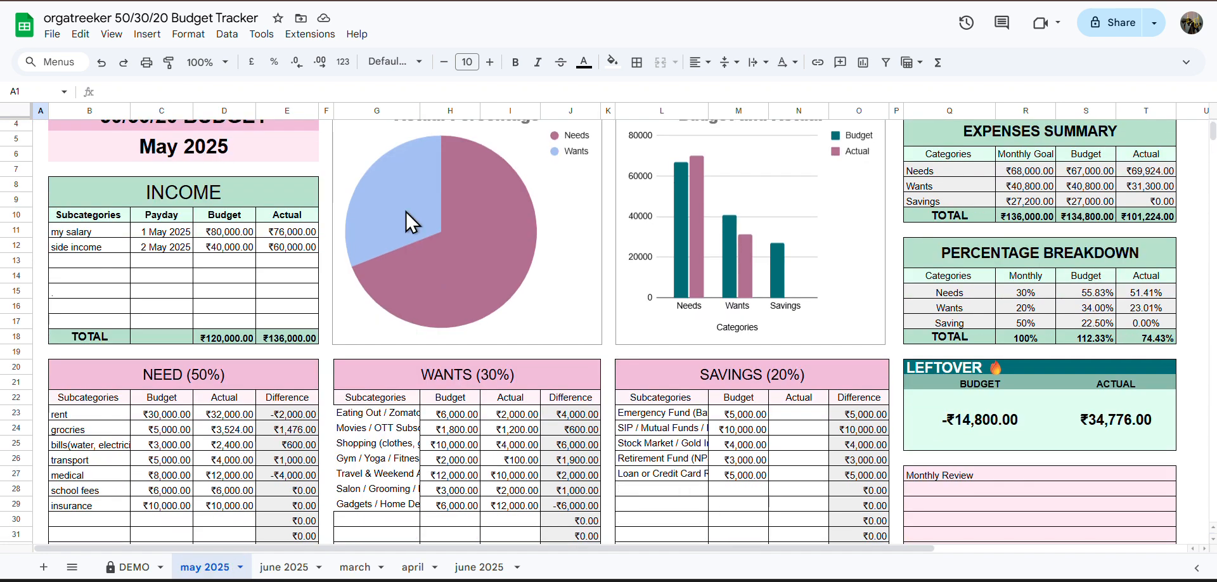
drag(1213, 133, 1213, 141)
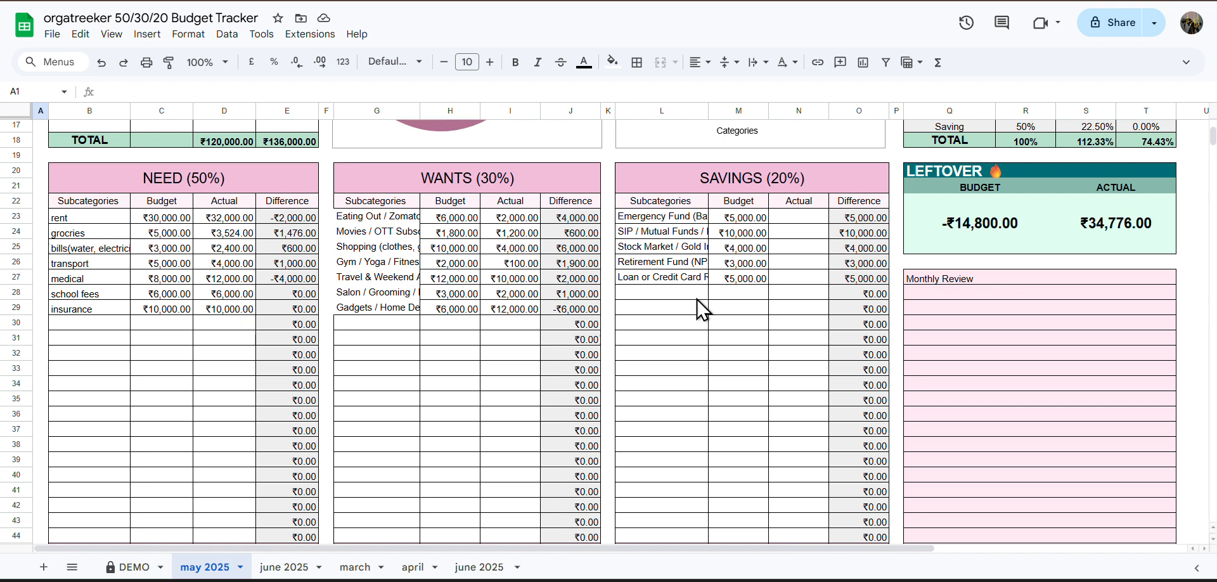
Step: Enter May's actual savings of 5200 for the Emergency Fund and 10000 for SIP / Mutual Funds
click(785, 218)
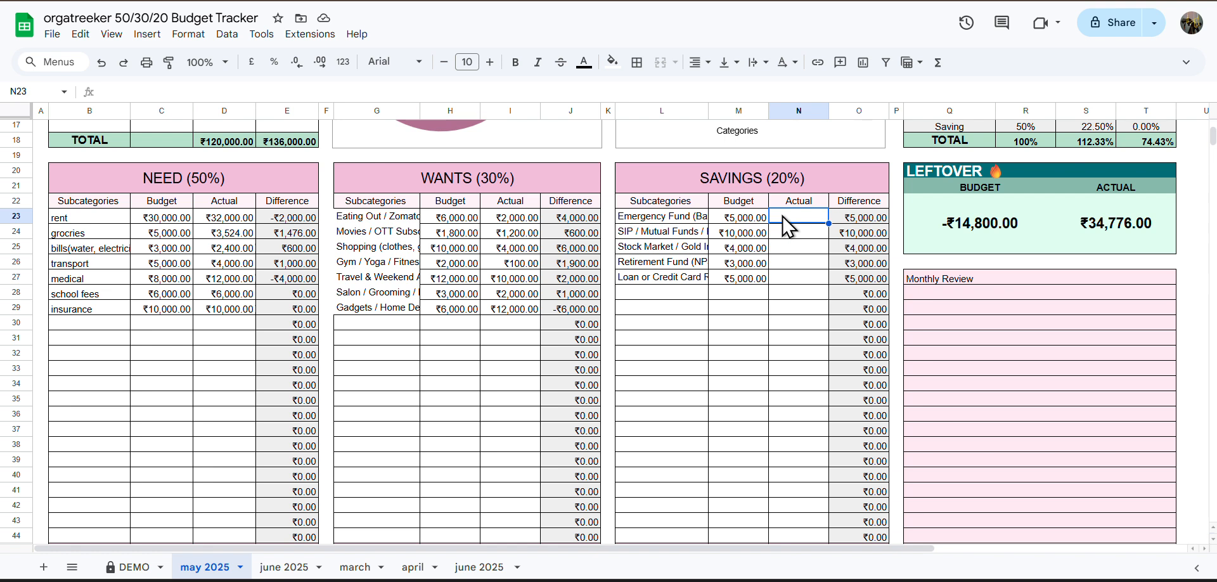
text(5200)
key(Return)
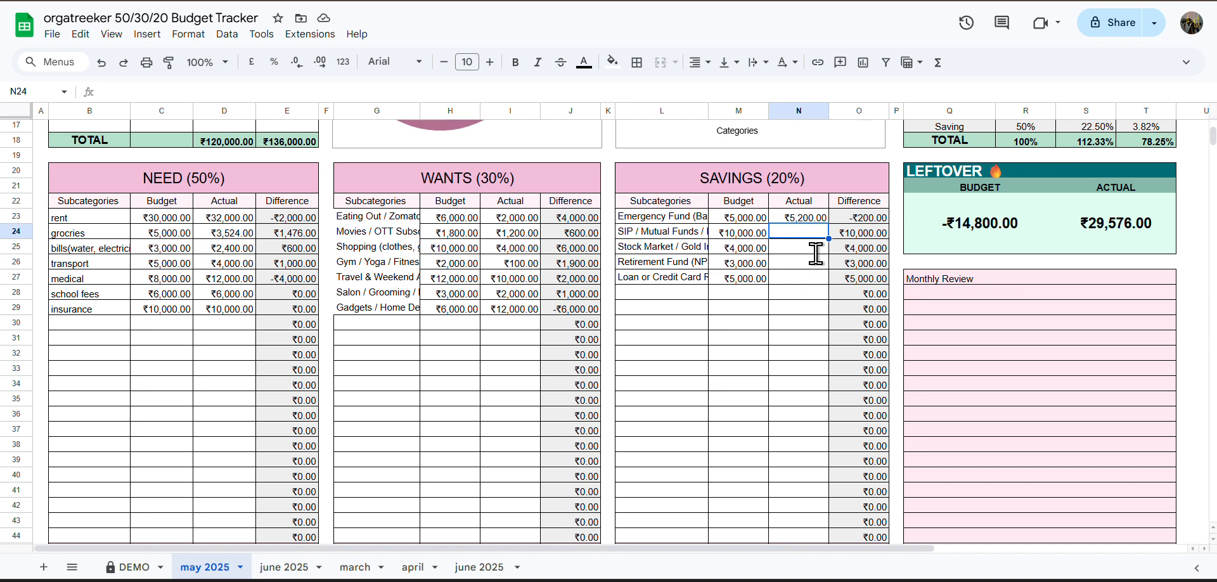
text(10,00)
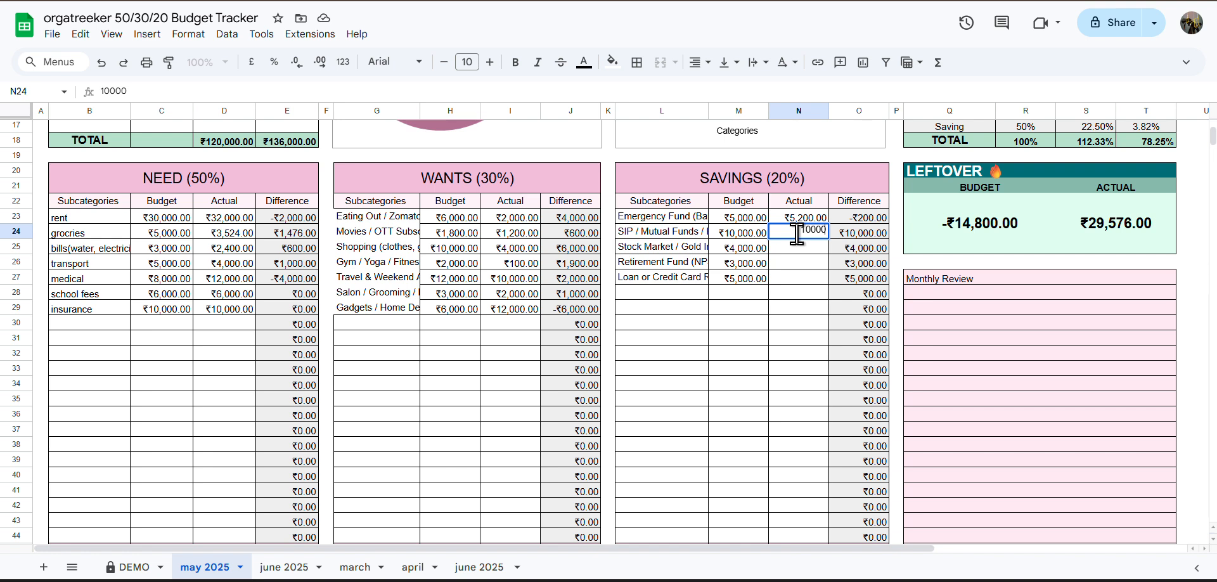
text(0)
key(Return)
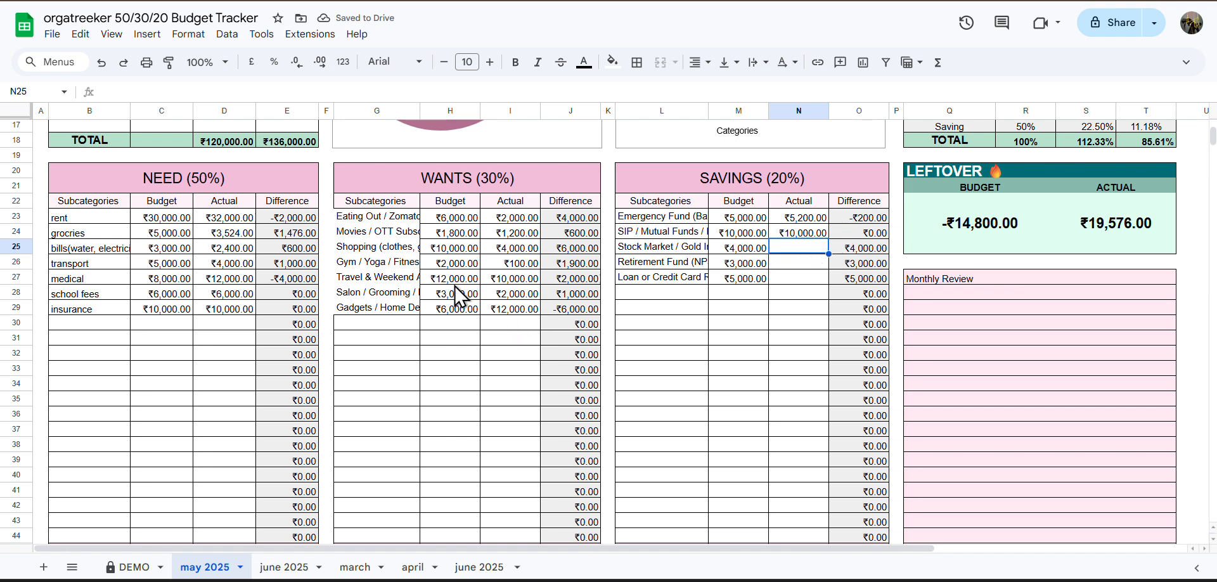
Step: Turn the actual Salon / Grooming amount in May's WANTS table into the formula =2000+100
click(515, 291)
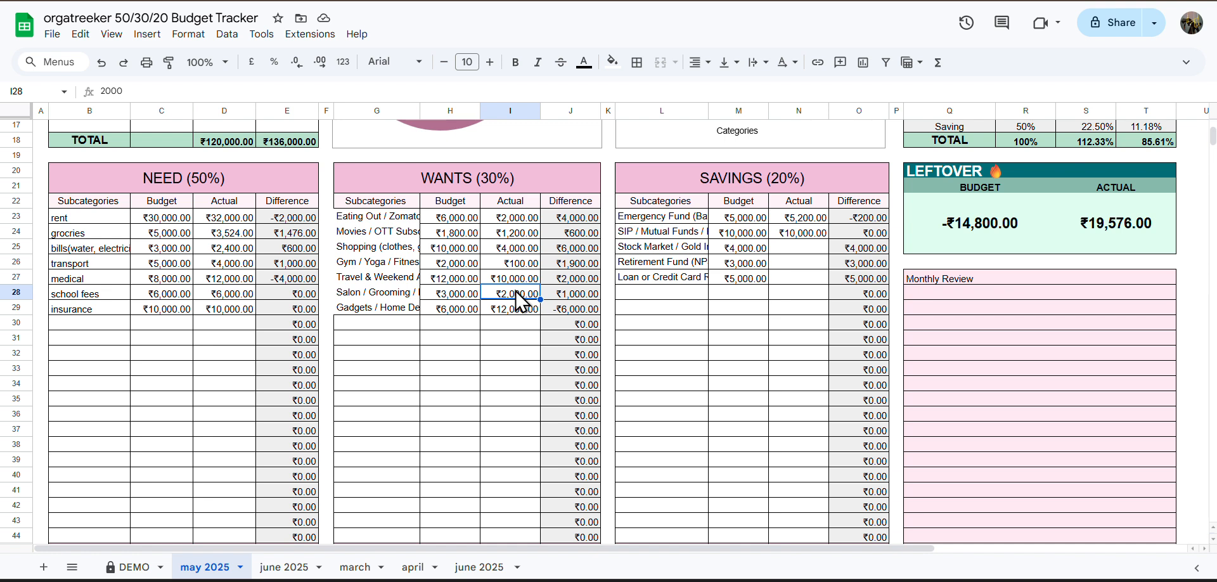
double_click(515, 291)
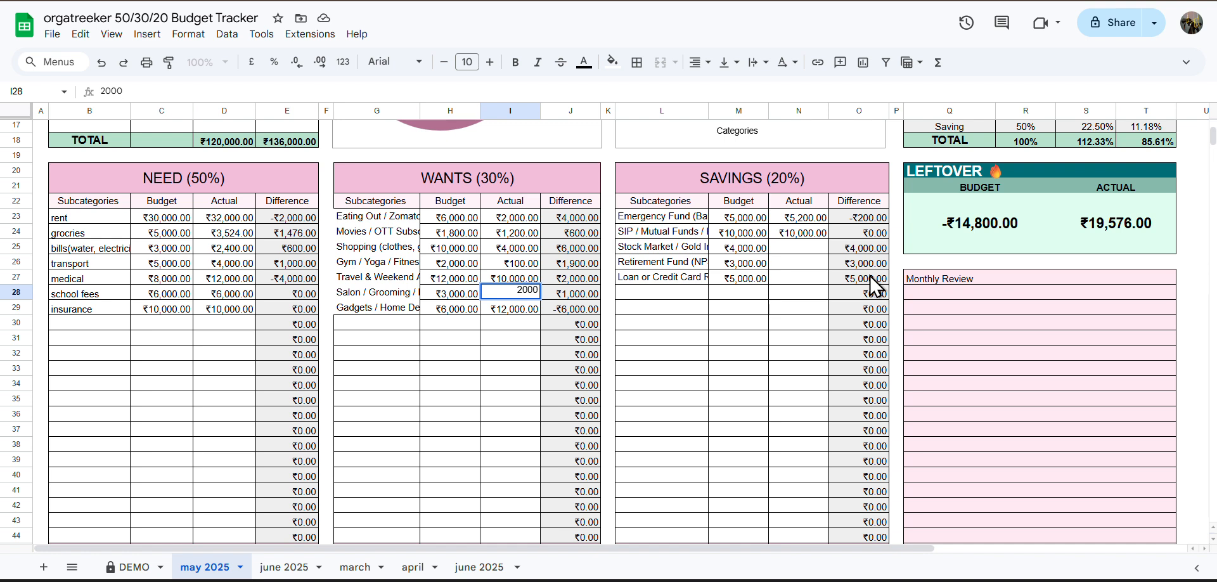
text(=)
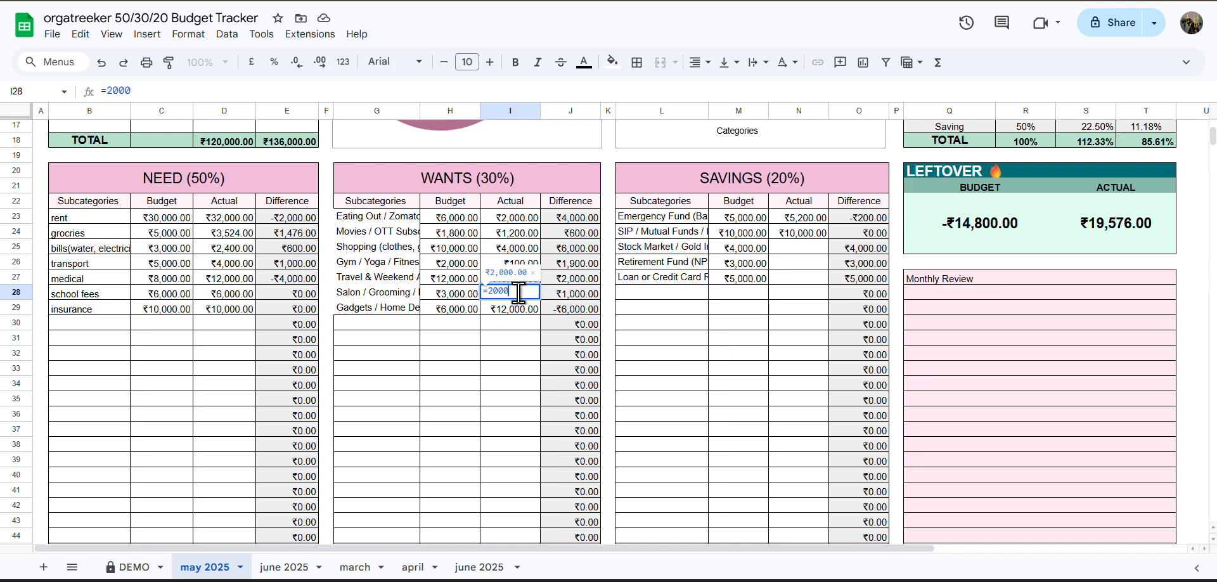
click(518, 291)
text(+)
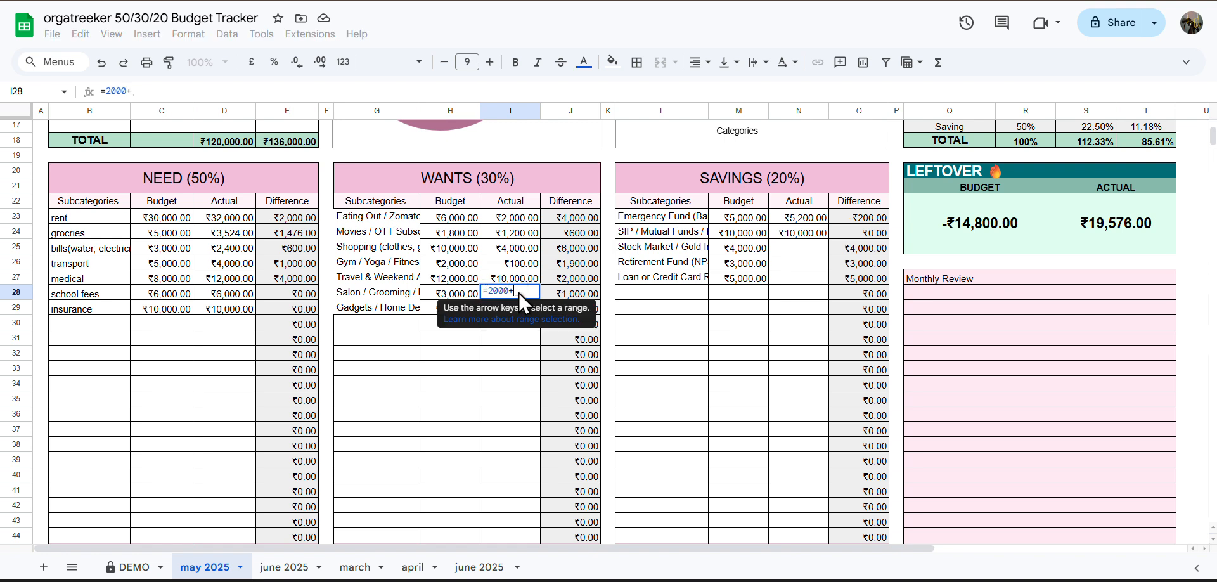
text(100)
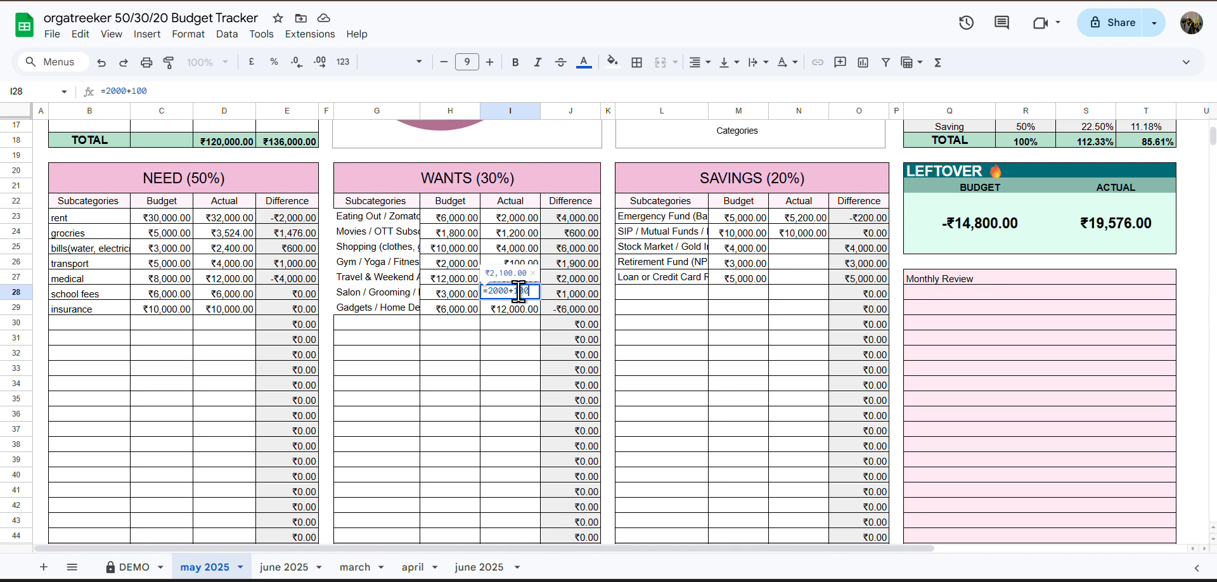
key(Return)
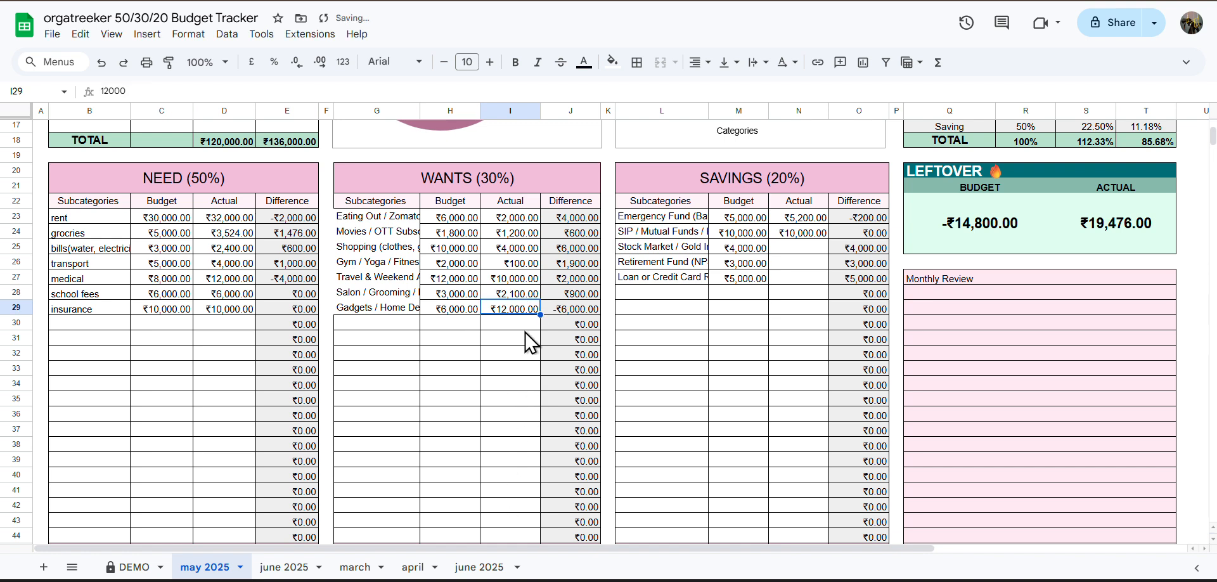
Step: Change the actual Salon / Grooming formula in the WANTS table to =2000+1000 and review May's charts and summary tables
click(539, 294)
double_click(539, 294)
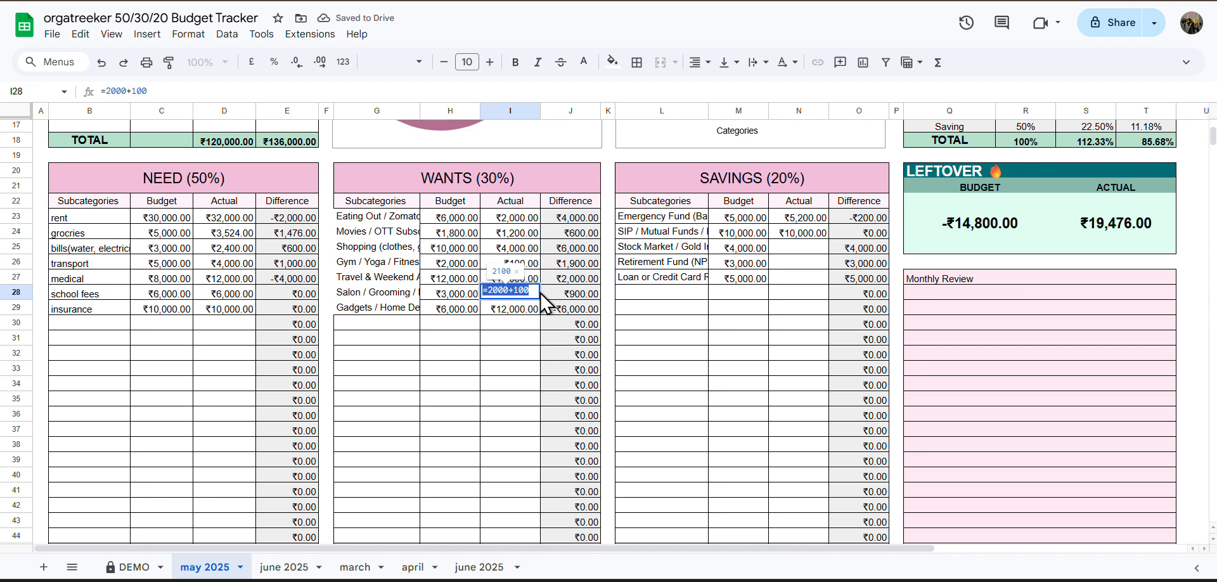
click(531, 286)
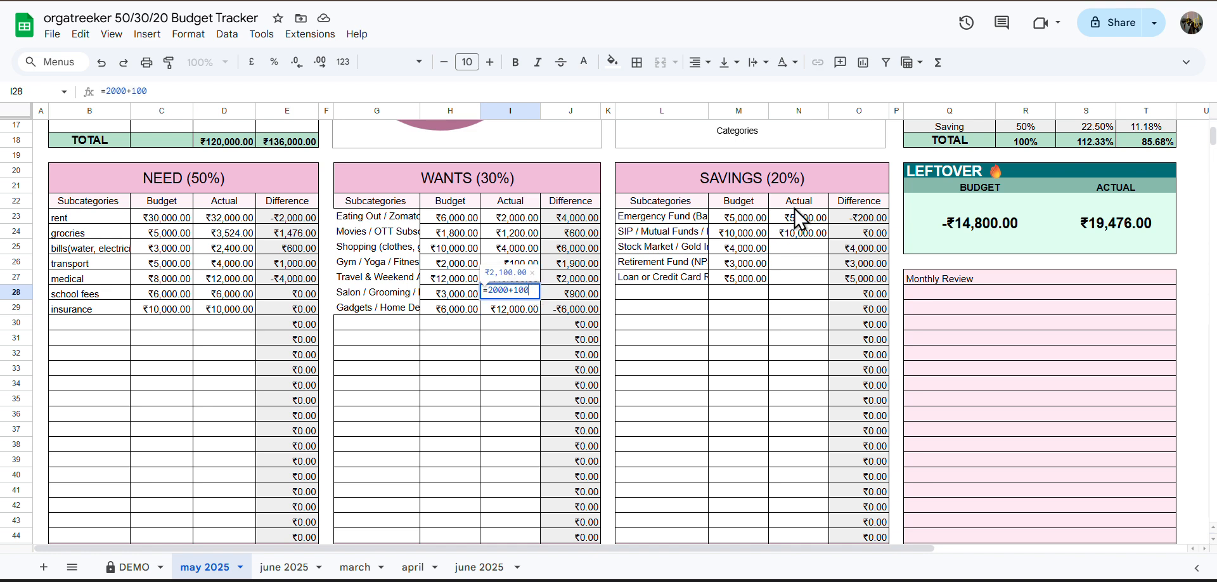
text(0)
key(Return)
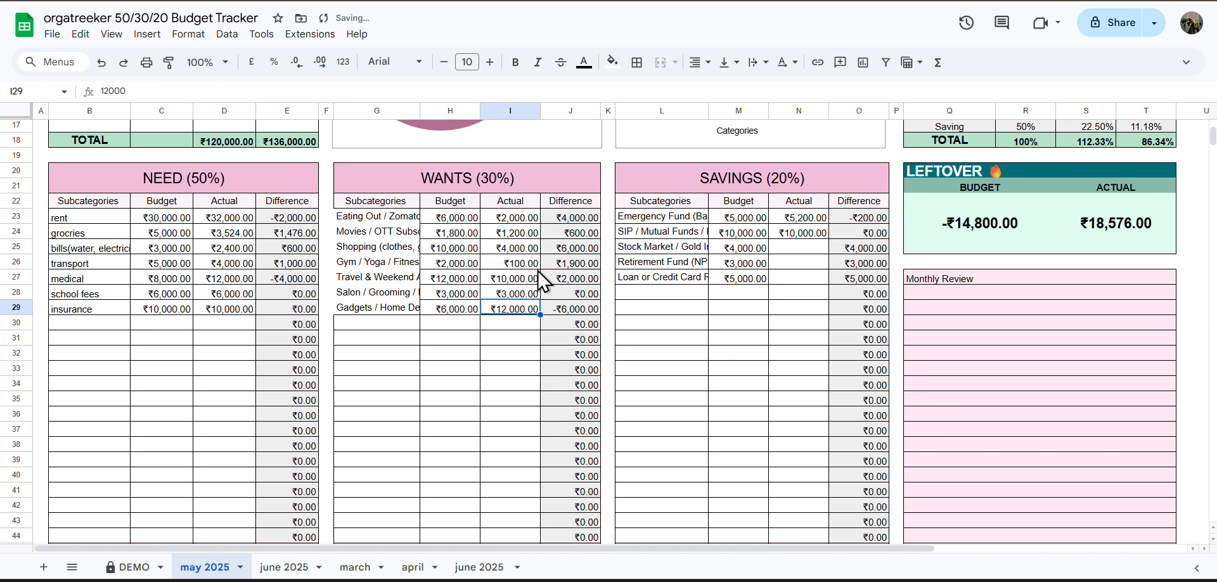
click(506, 295)
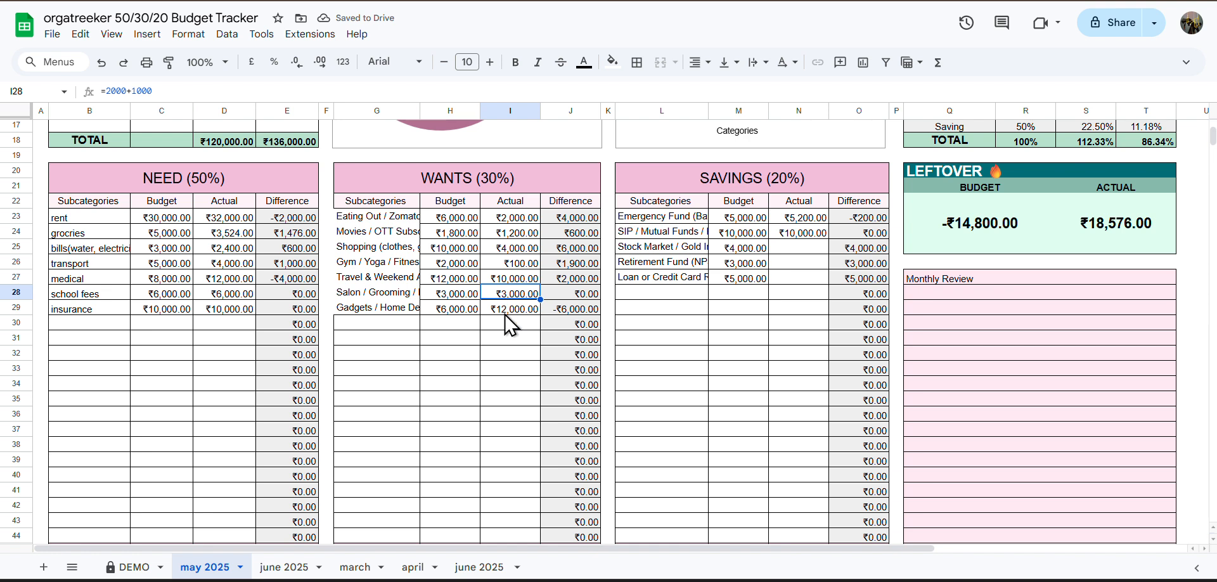
click(517, 310)
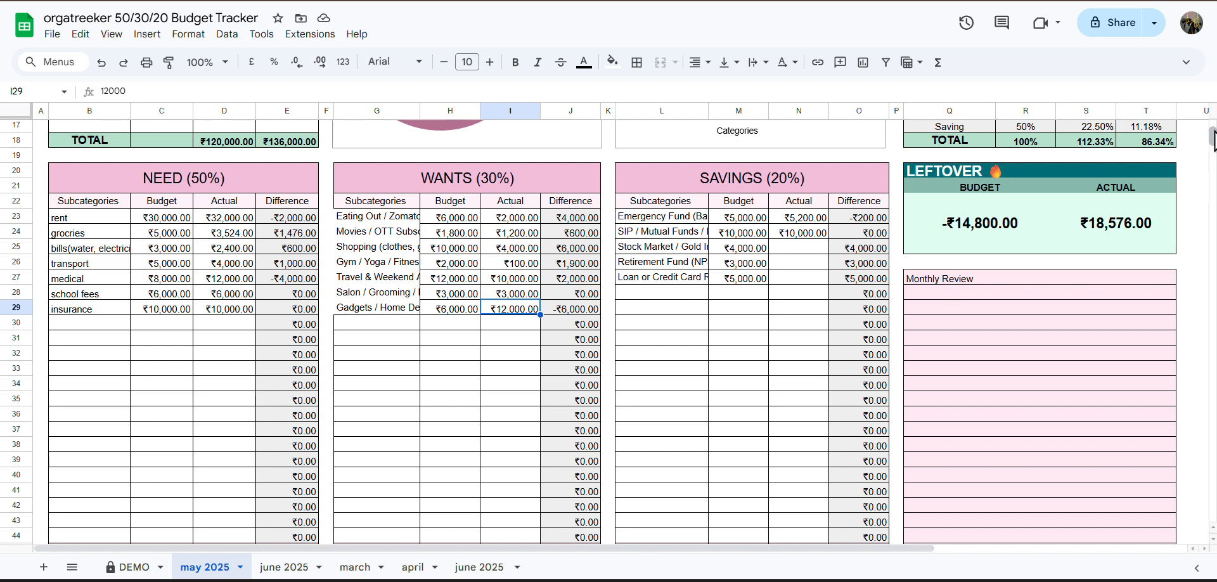
scroll(1204, 254, up, 5)
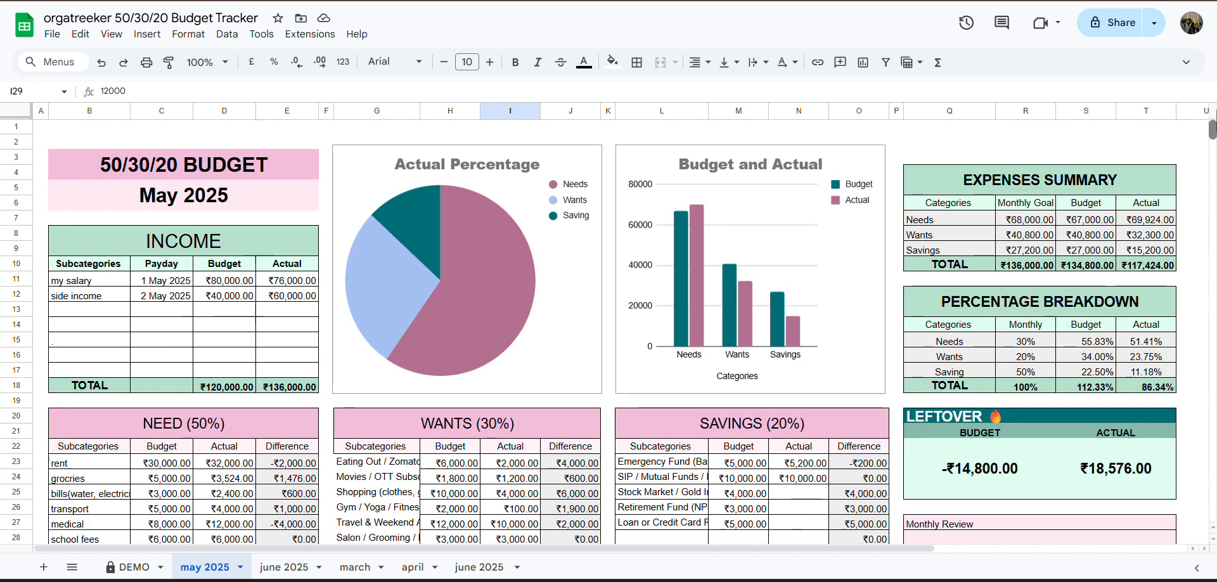